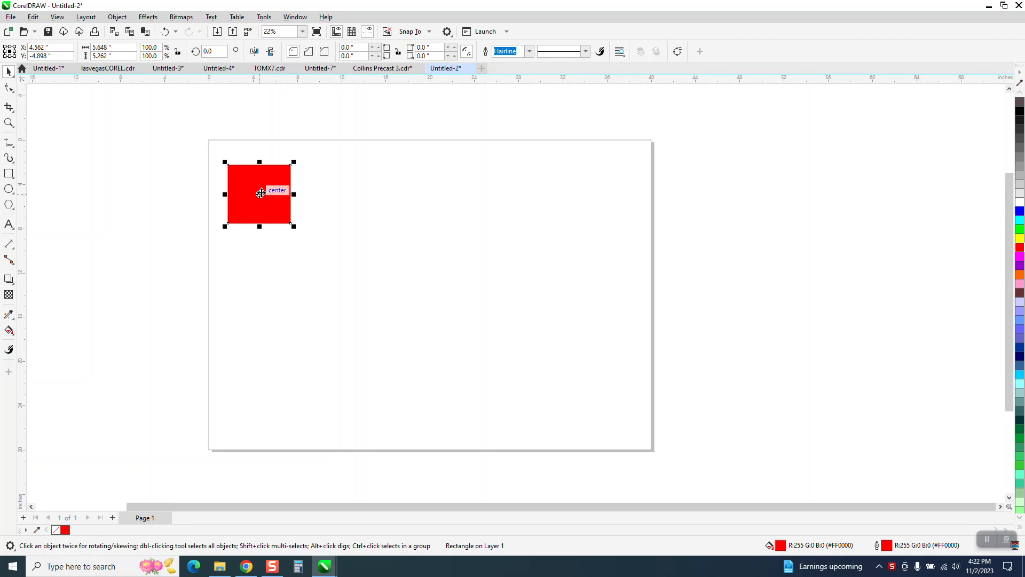
Step: Duplicate the red square straight across to about X 28 inches and mix purple into the copy's fill
{"action": "left_click_drag", "start_coordinate": [260, 193], "coordinate": [522, 183]}
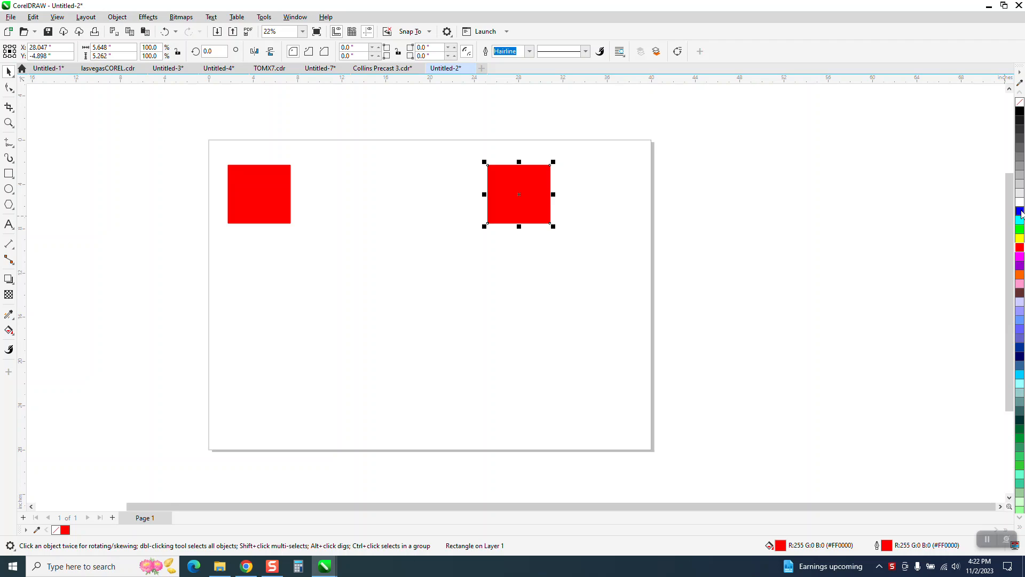
{"action": "left_click", "coordinate": [1021, 264], "text": "ctrl"}
{"action": "left_click", "coordinate": [1019, 264], "text": "ctrl"}
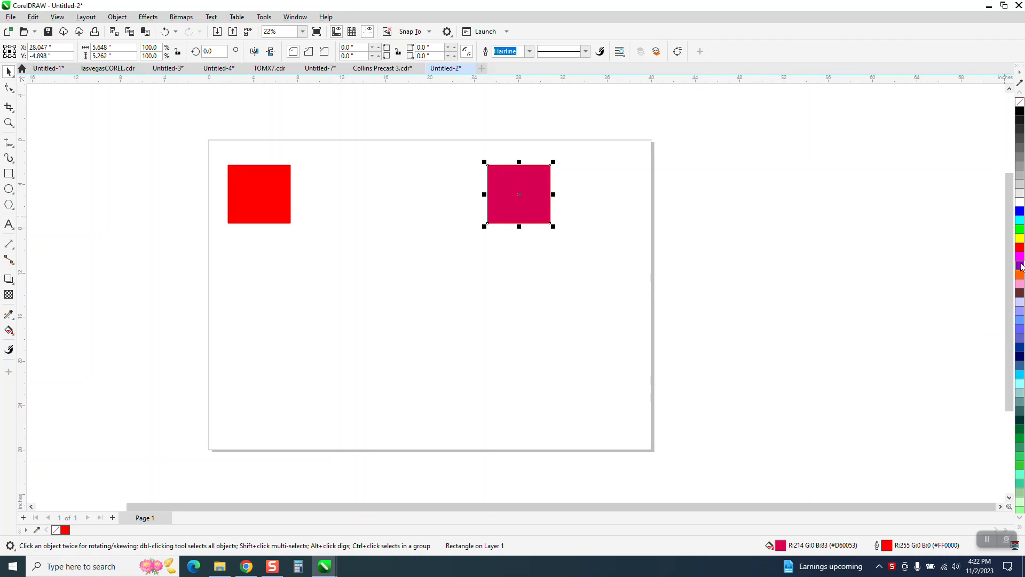
Step: Mix yellow into the original square's red fill until it is orange
{"action": "left_click", "coordinate": [288, 208]}
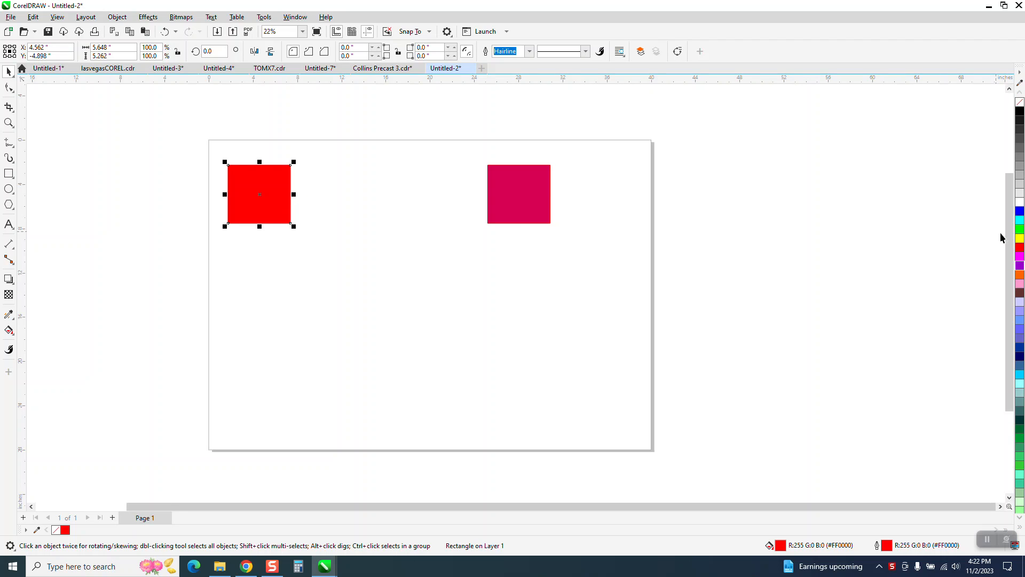
{"action": "left_click", "coordinate": [1019, 238], "text": "ctrl"}
{"action": "left_click", "coordinate": [1020, 238], "text": "ctrl"}
{"action": "left_click", "coordinate": [1020, 238], "text": "ctrl"}
Step: Blend the orange and crimson squares together using 10 steps
{"action": "left_click_drag", "start_coordinate": [188, 133], "coordinate": [604, 283]}
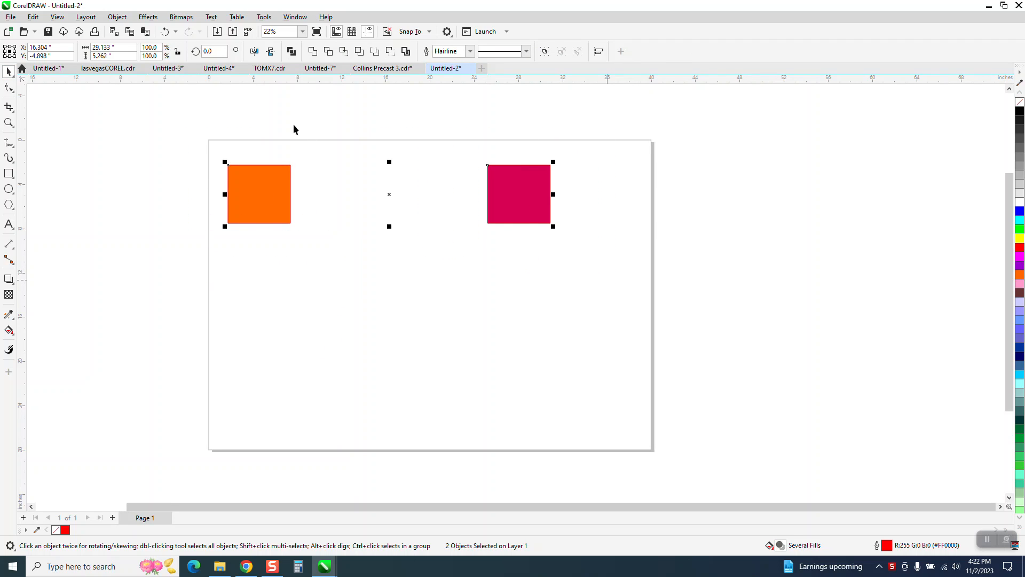
{"action": "left_click", "coordinate": [147, 16]}
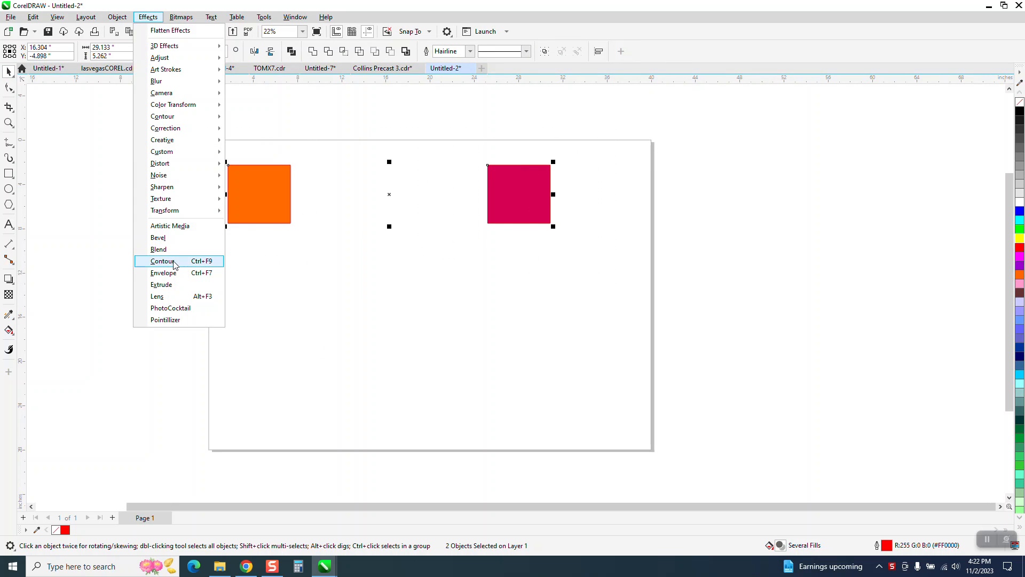
{"action": "left_click", "coordinate": [158, 249]}
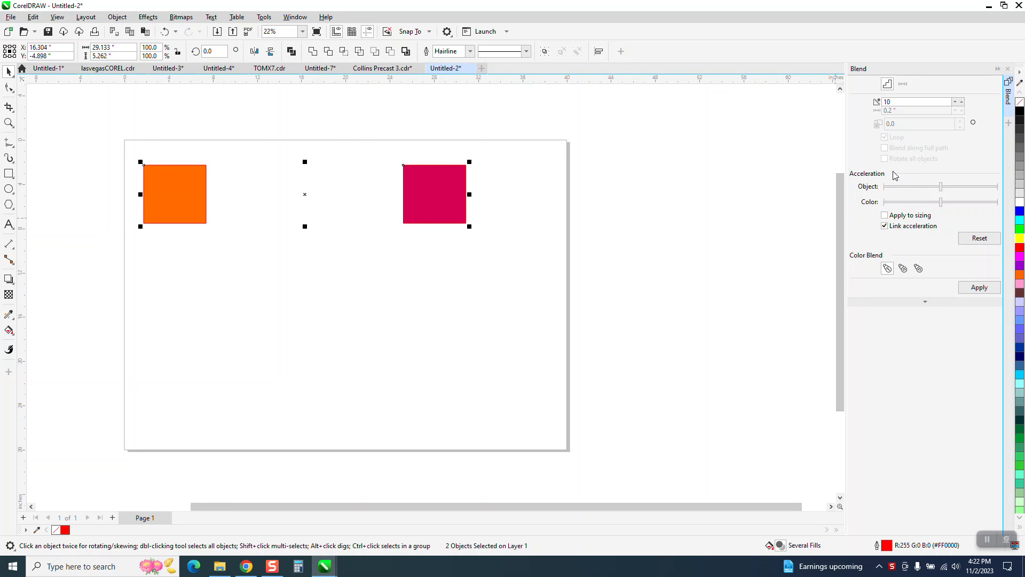
{"action": "left_click", "coordinate": [966, 286]}
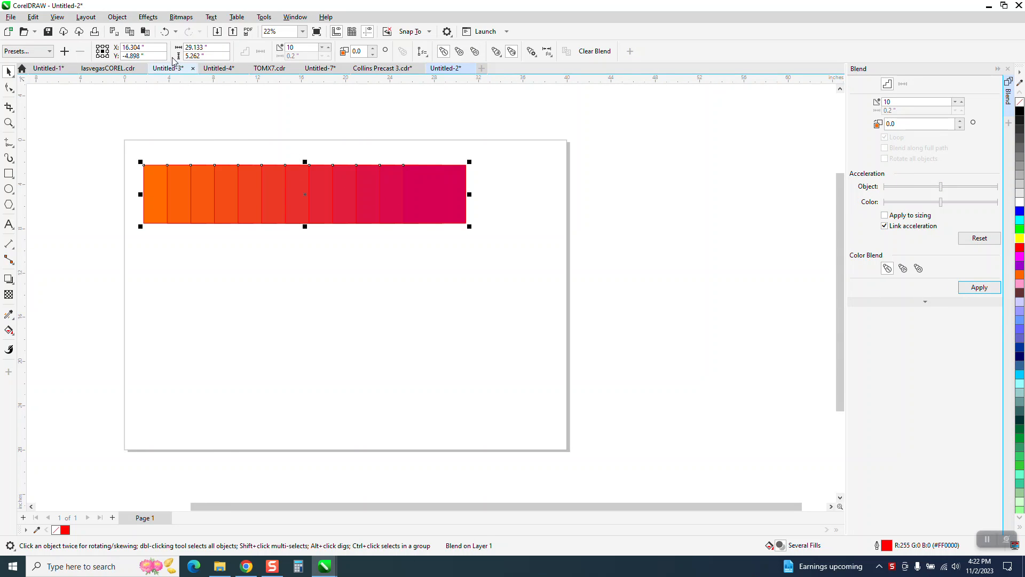
Step: Break the blend apart and ungroup its intermediate squares
{"action": "left_click", "coordinate": [117, 17]}
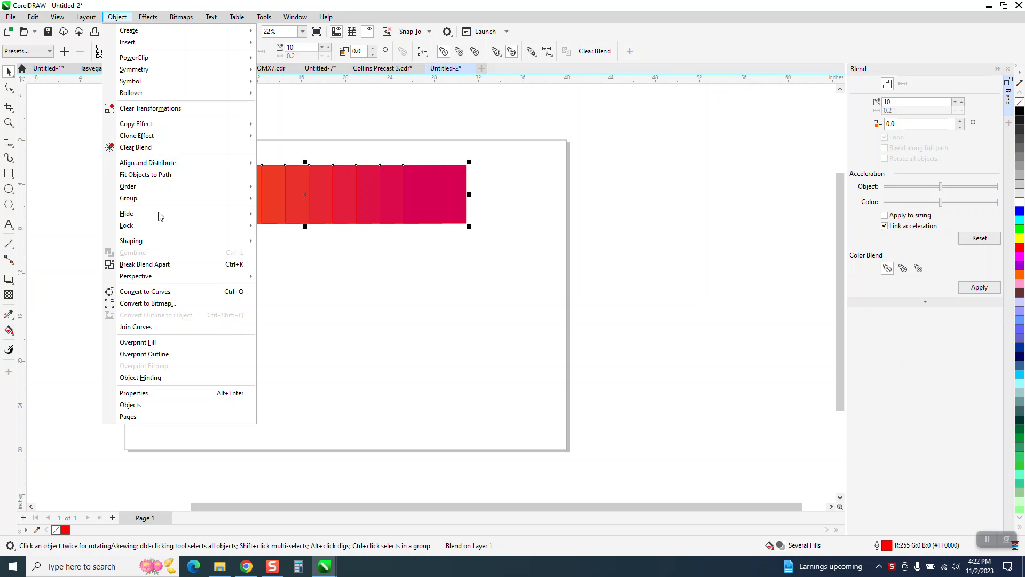
{"action": "left_click", "coordinate": [168, 264]}
{"action": "left_click", "coordinate": [297, 202]}
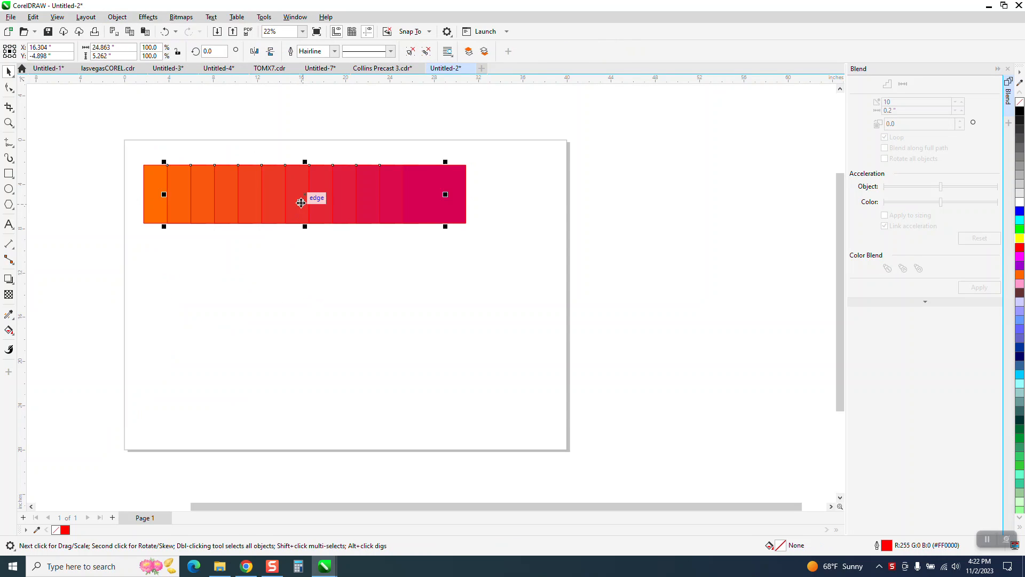
{"action": "left_click", "coordinate": [117, 17]}
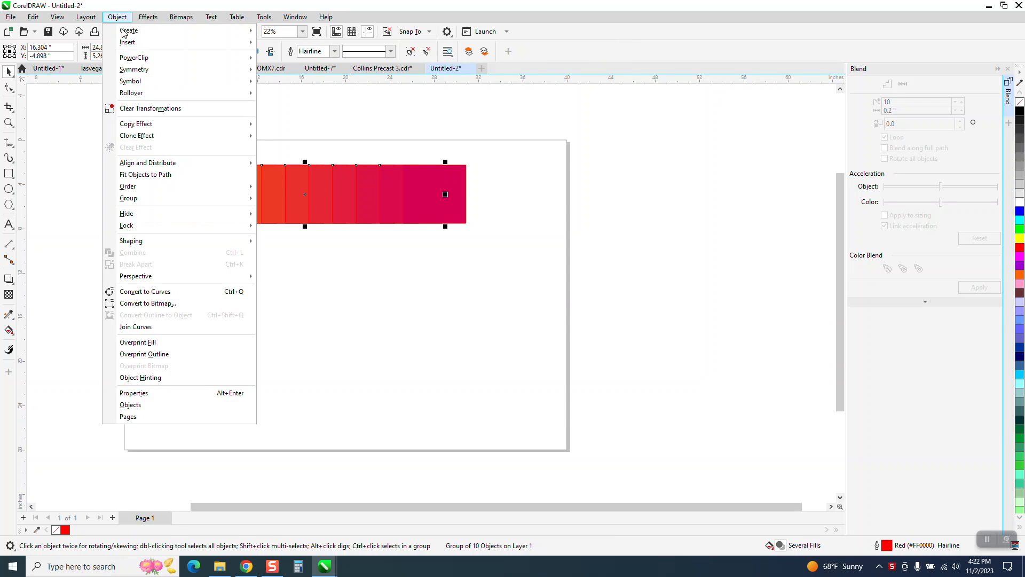
{"action": "mouse_move", "coordinate": [140, 206]}
{"action": "left_click", "coordinate": [270, 208]}
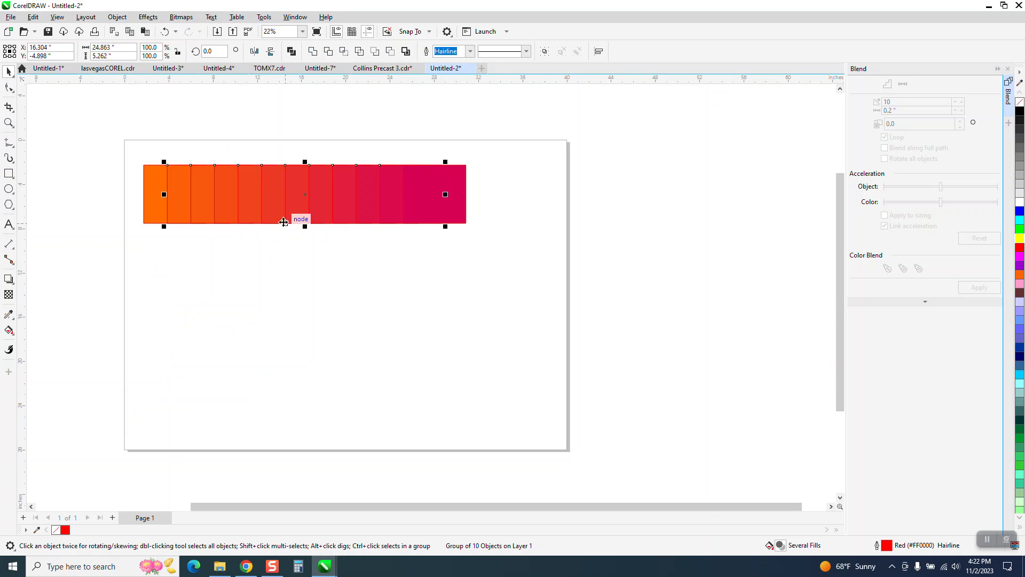
Step: Move a red square from the middle of the strip below it and apply a vertical red-to-yellow fountain fill
{"action": "left_click_drag", "start_coordinate": [305, 212], "coordinate": [430, 314]}
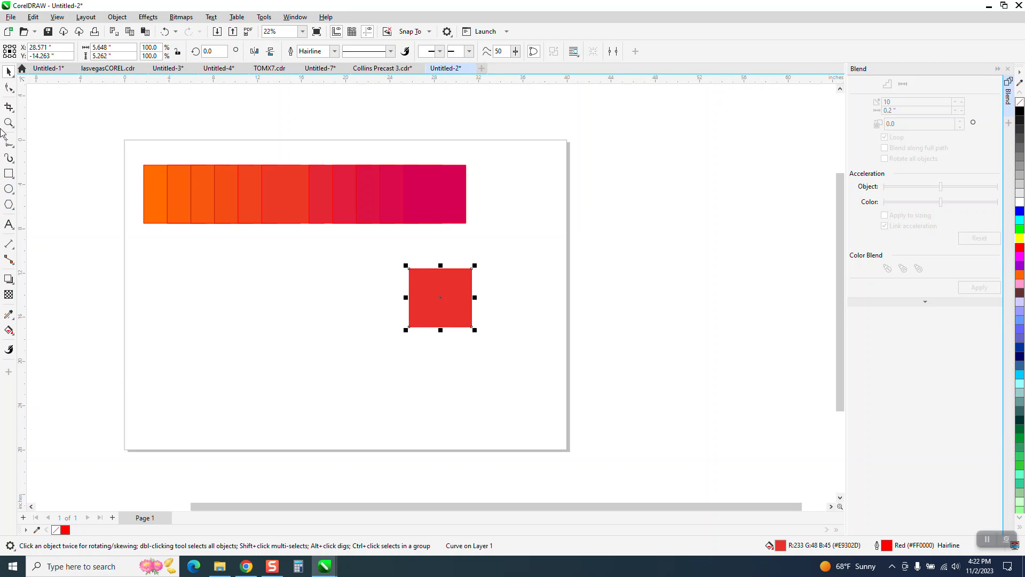
{"action": "left_click", "coordinate": [8, 123]}
{"action": "left_click_drag", "start_coordinate": [332, 233], "coordinate": [558, 357]}
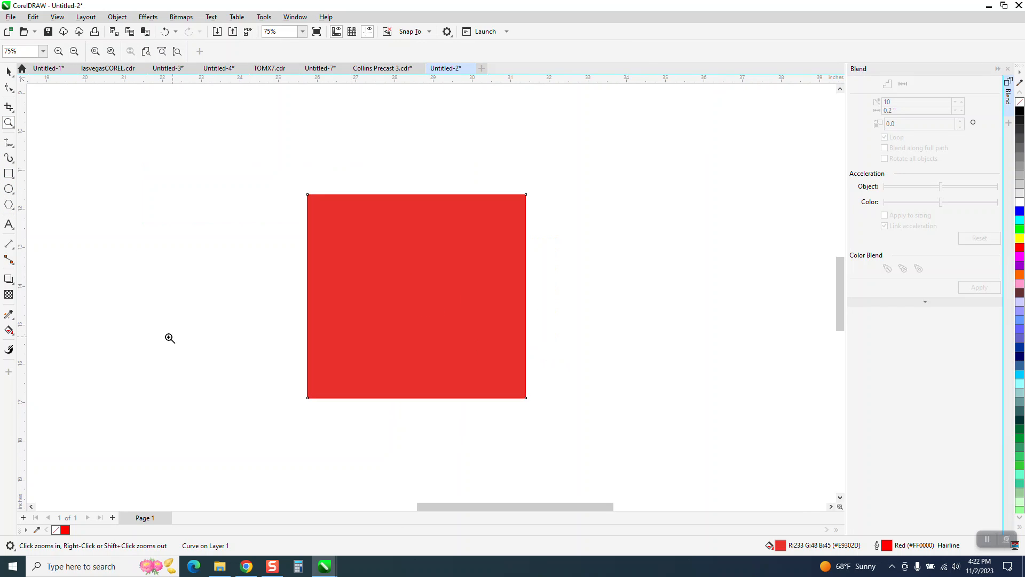
{"action": "left_click", "coordinate": [12, 335]}
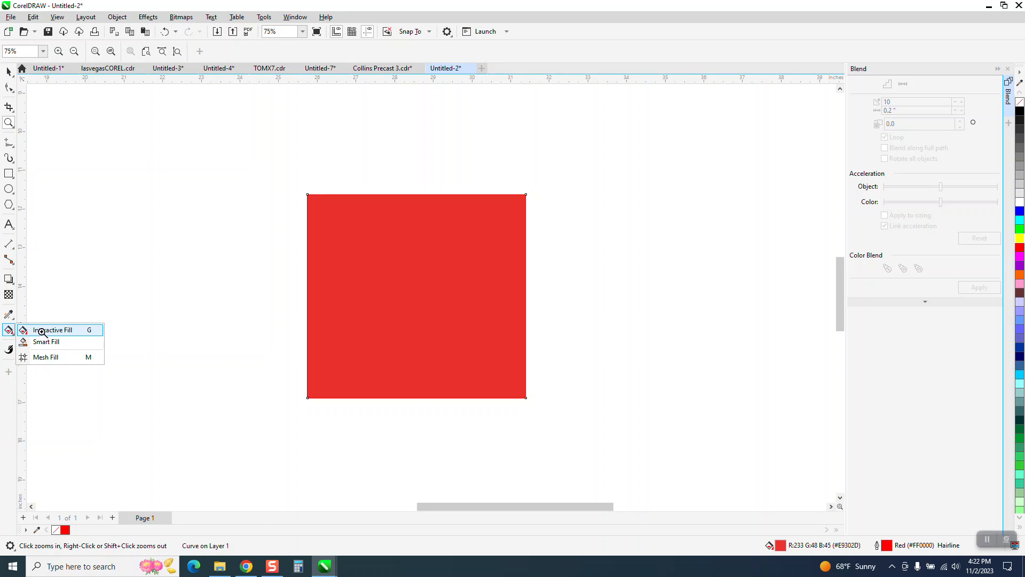
{"action": "left_click", "coordinate": [42, 330]}
{"action": "left_click_drag", "start_coordinate": [426, 394], "coordinate": [426, 203]}
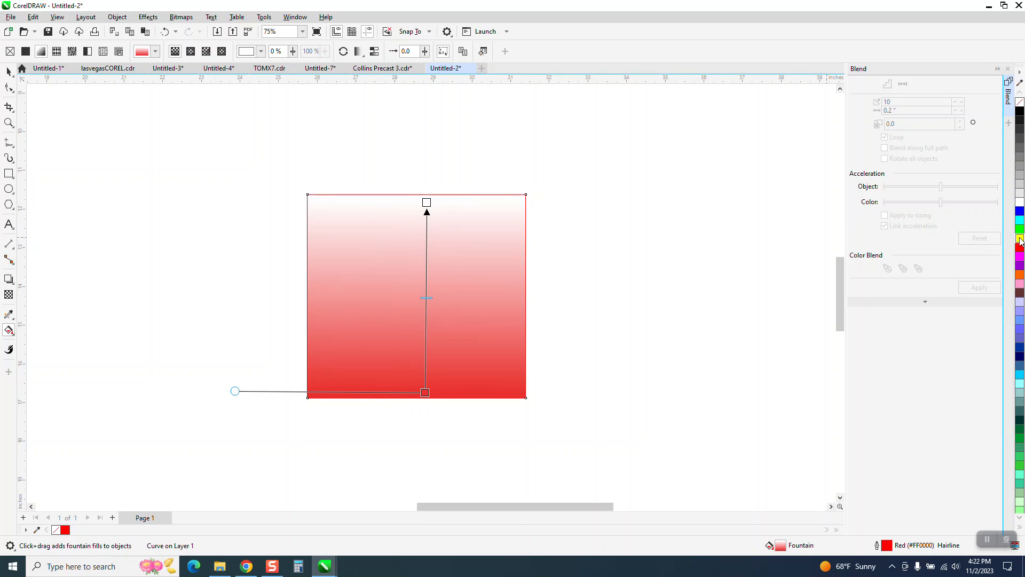
{"action": "left_click_drag", "start_coordinate": [784, 248], "coordinate": [427, 204]}
Step: Move a crimson square out of the strip to the right of the gradient square, at about X 35, Y -14 inches
{"action": "scroll", "coordinate": [466, 302], "scroll_direction": "down", "scroll_amount": 3}
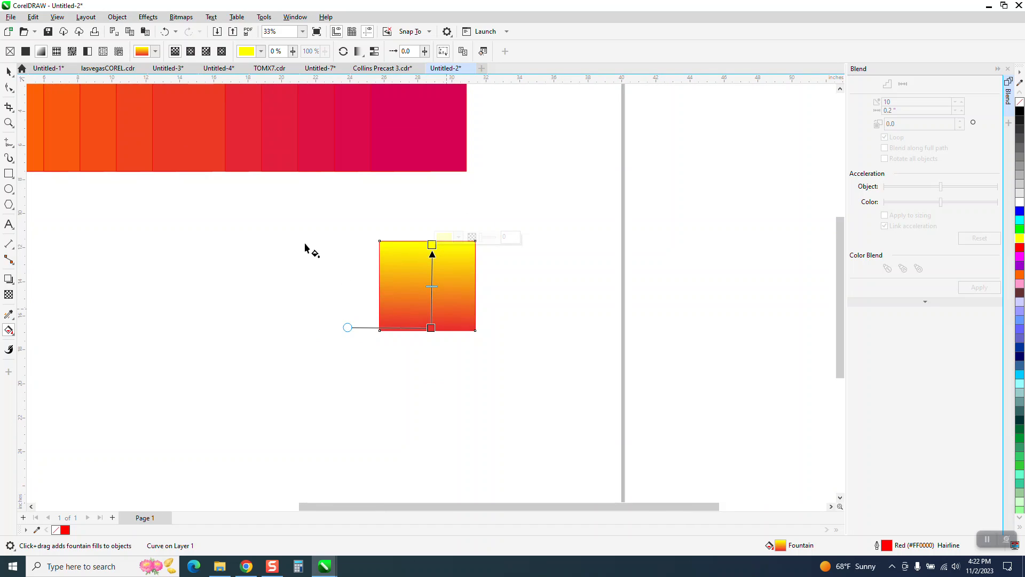
{"action": "left_click", "coordinate": [8, 72]}
{"action": "left_click_drag", "start_coordinate": [275, 160], "coordinate": [498, 330]}
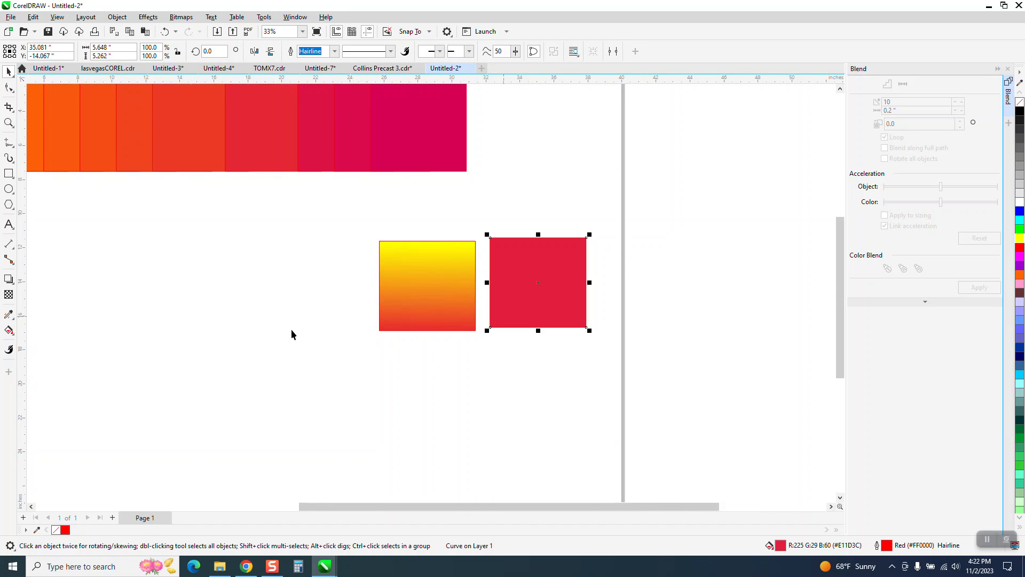
{"action": "left_click", "coordinate": [8, 174]}
{"action": "mouse_move", "coordinate": [372, 224]}
{"action": "left_mouse_down"}
{"action": "mouse_move", "coordinate": [405, 258]}
{"action": "mouse_move", "coordinate": [294, 298]}
{"action": "left_mouse_up"}
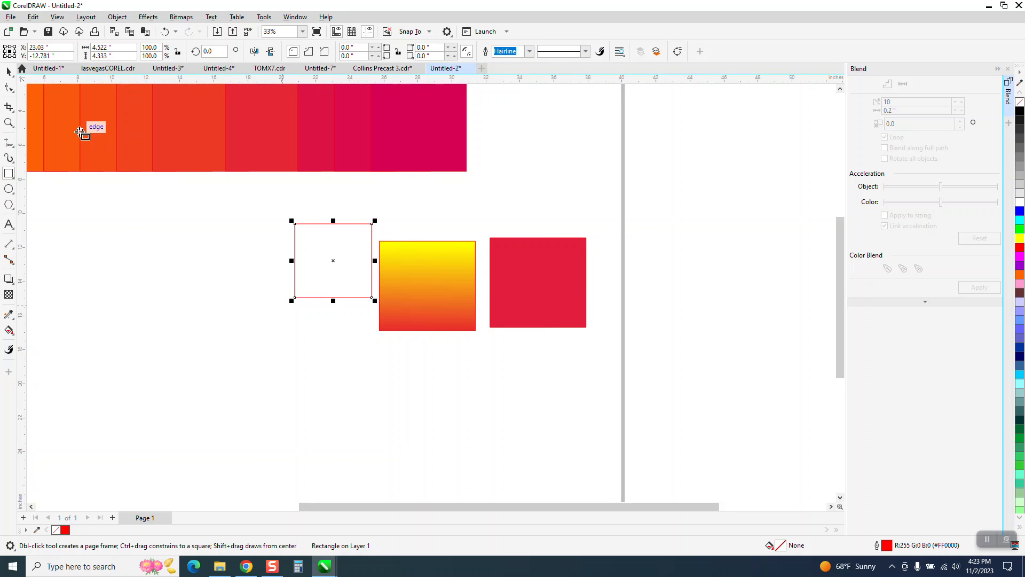
{"action": "left_click", "coordinate": [8, 71]}
{"action": "key", "text": "Delete"}
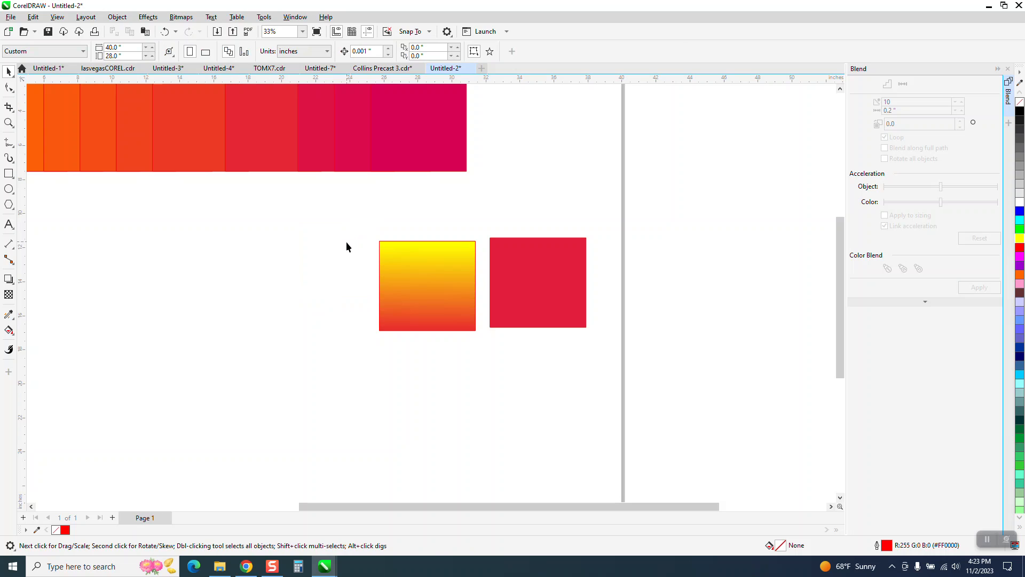
Step: Remove the gradient square's outline and activate its fountain fill for editing with the Interactive Fill tool
{"action": "left_click", "coordinate": [426, 275]}
{"action": "right_click", "coordinate": [1020, 102]}
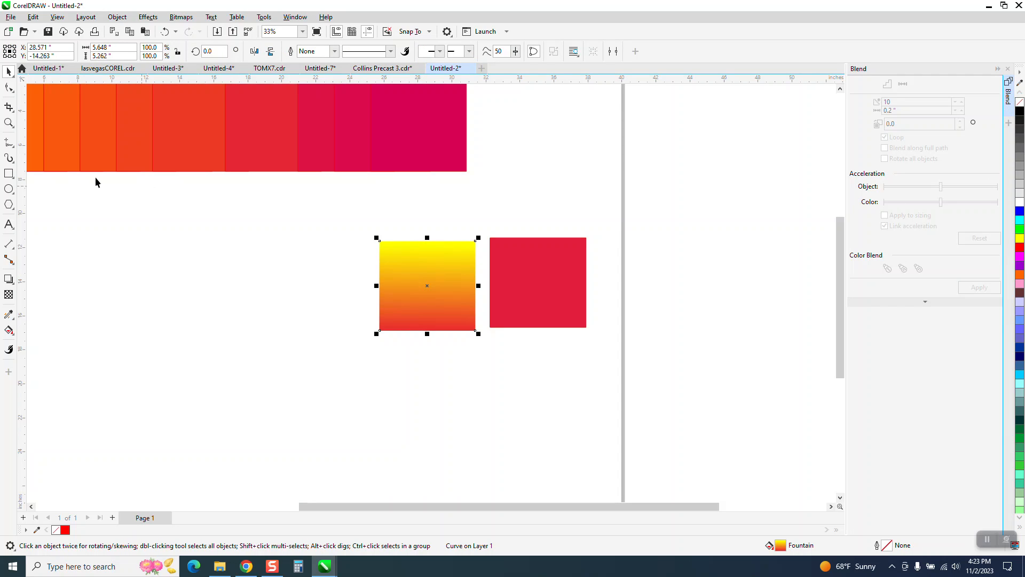
{"action": "left_click", "coordinate": [8, 123]}
{"action": "left_click_drag", "start_coordinate": [343, 222], "coordinate": [618, 354]}
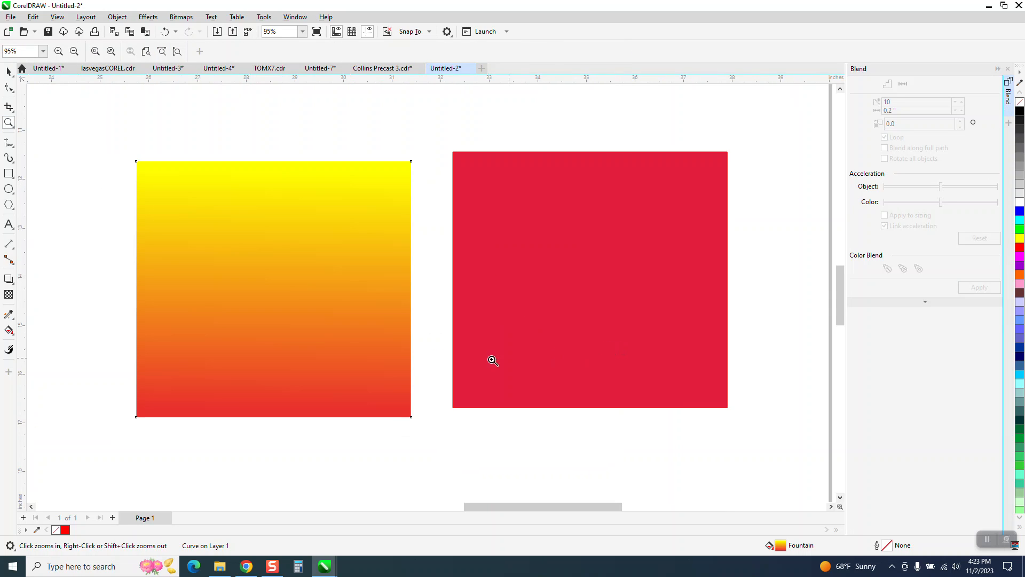
{"action": "left_click", "coordinate": [8, 315]}
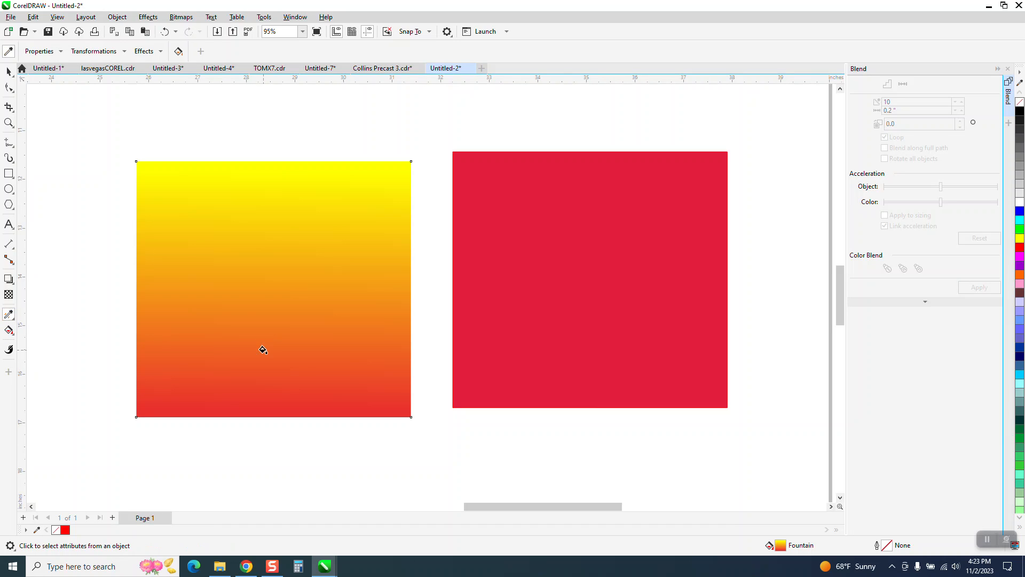
{"action": "left_click", "coordinate": [16, 335]}
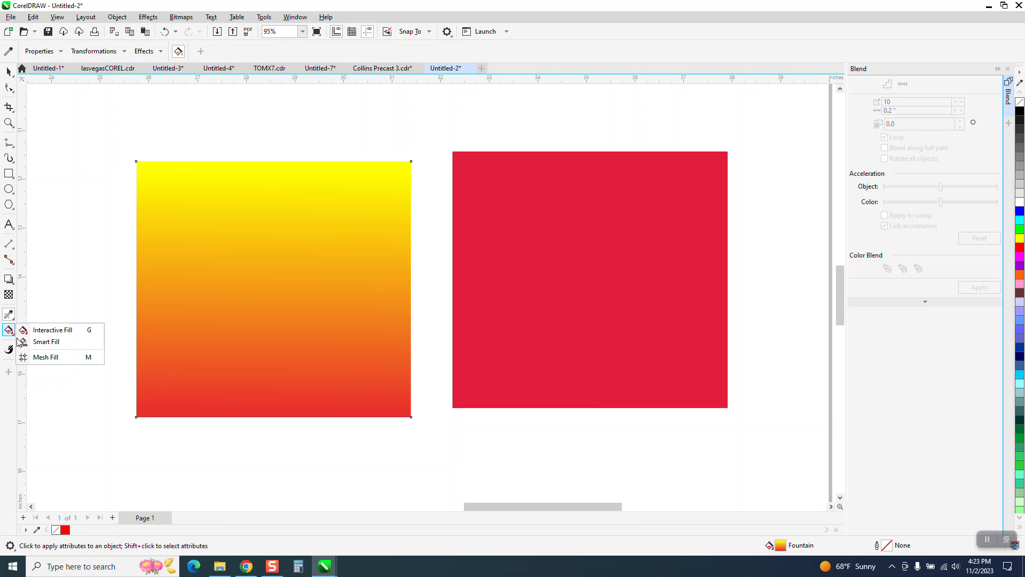
{"action": "left_click", "coordinate": [45, 331]}
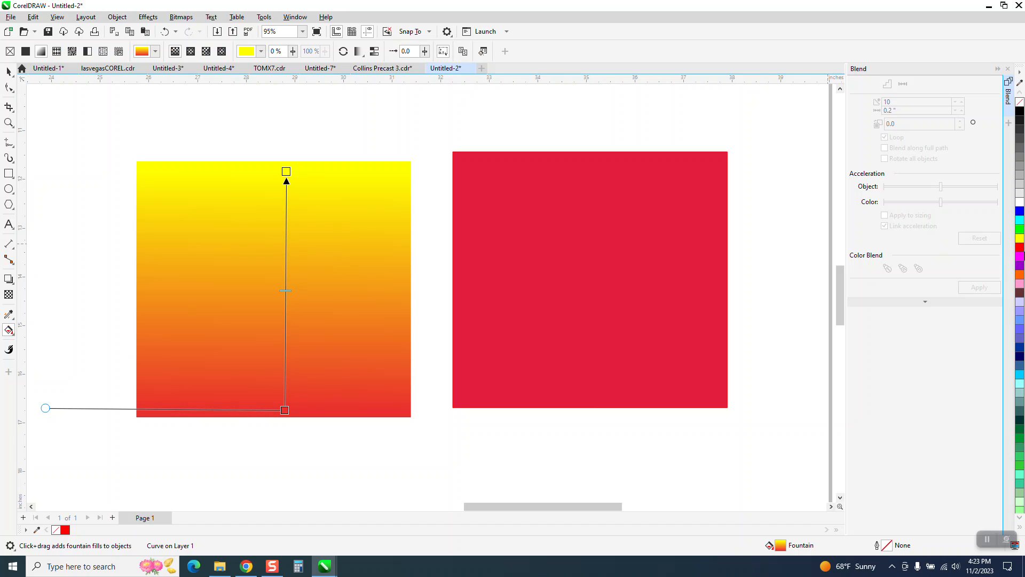
Step: Try adding a red colour node at 57% along the gradient and recolouring it by sampling the crimson square
{"action": "left_click_drag", "start_coordinate": [398, 260], "coordinate": [285, 274]}
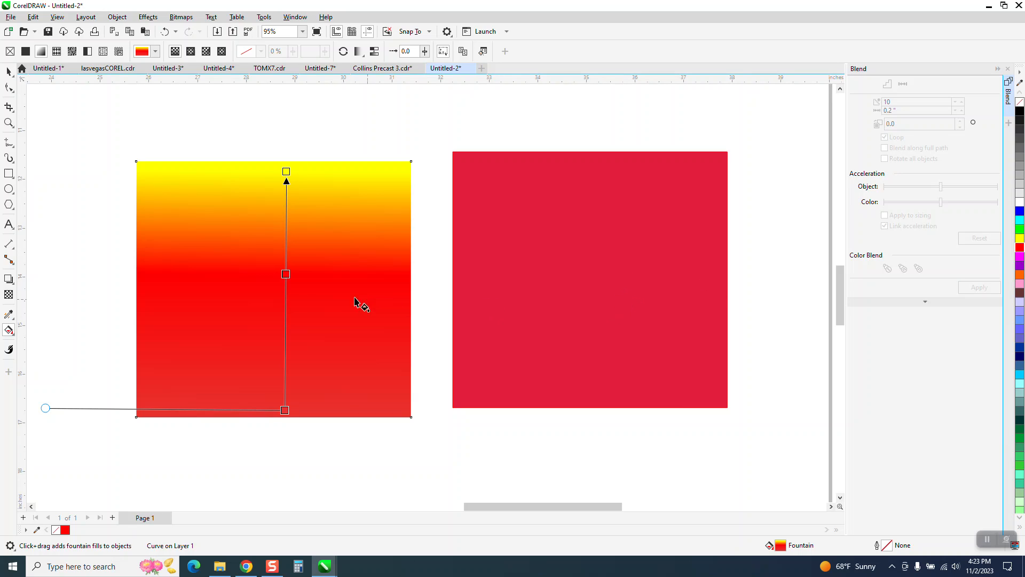
{"action": "left_click", "coordinate": [285, 275]}
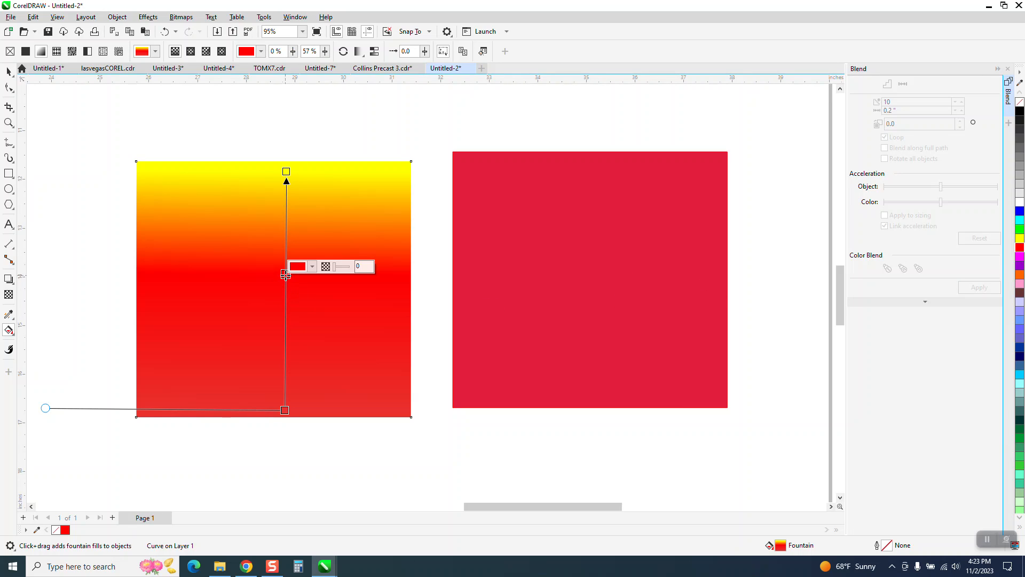
{"action": "left_click", "coordinate": [313, 267]}
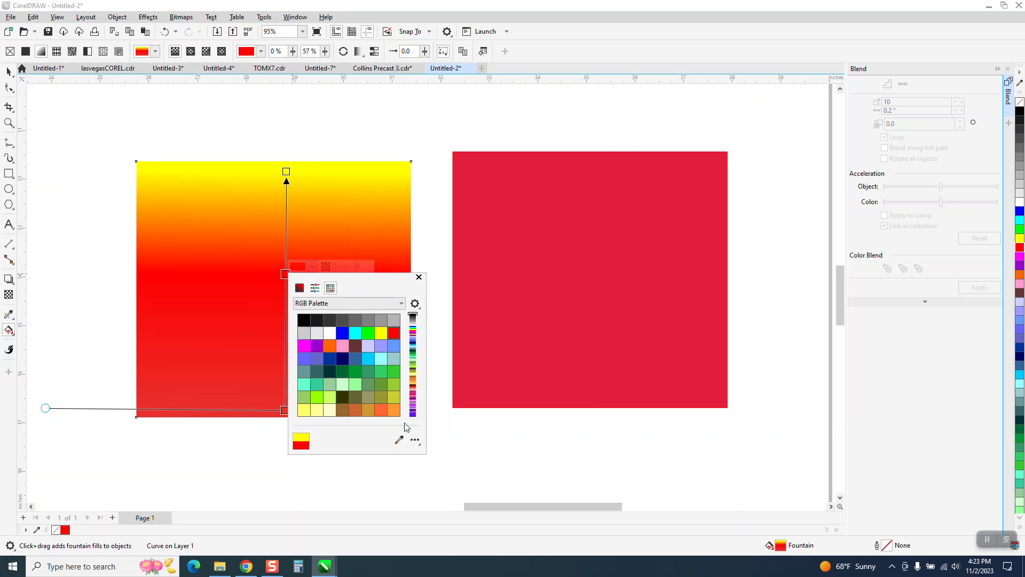
{"action": "left_click", "coordinate": [399, 439]}
{"action": "left_click", "coordinate": [520, 327]}
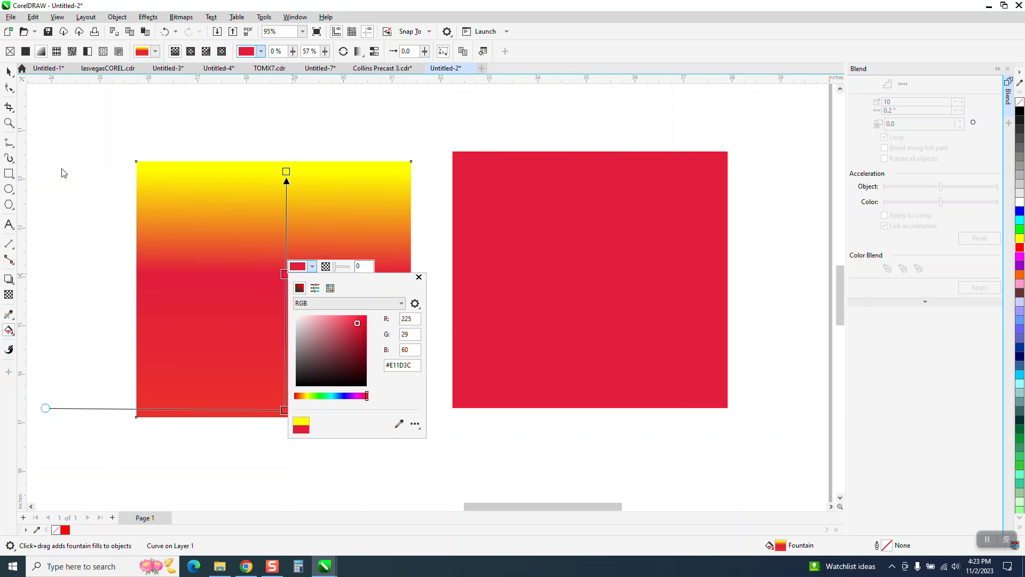
Step: Undo the added gradient node and its colour change
{"action": "left_click", "coordinate": [166, 33]}
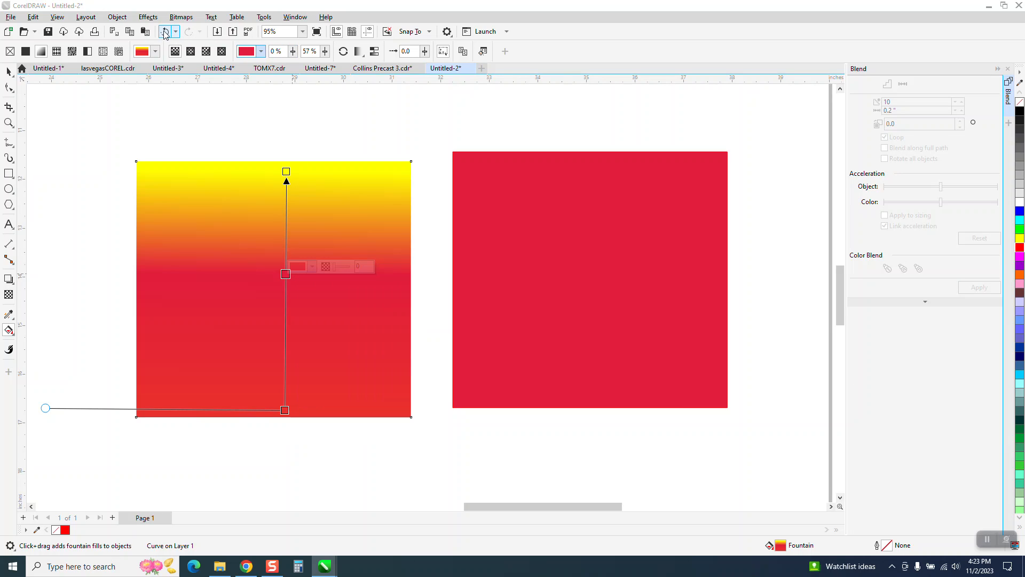
{"action": "left_click", "coordinate": [163, 33]}
{"action": "left_click", "coordinate": [164, 34]}
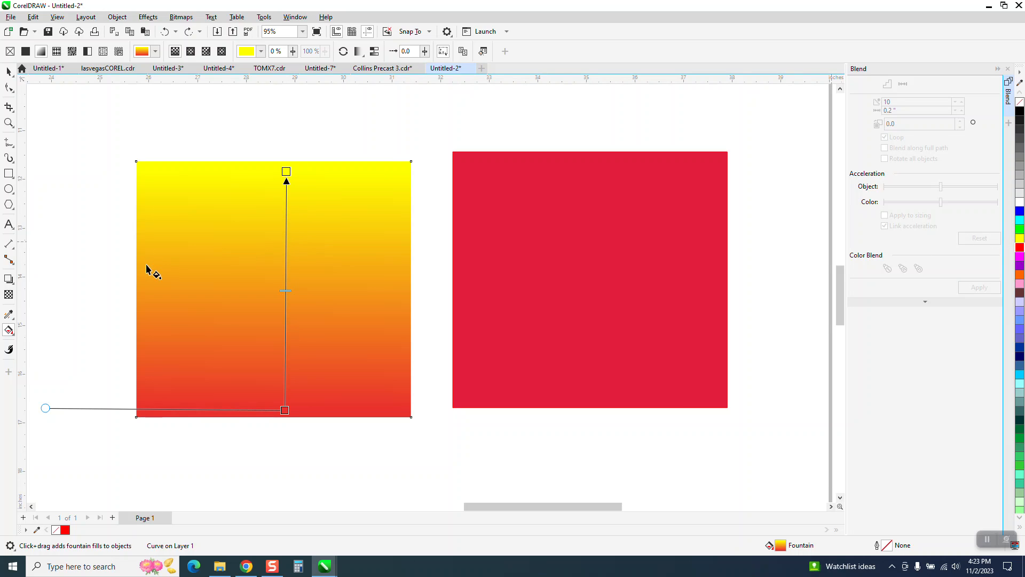
Step: Add a colour node to the gradient with crimson #E11D3C sampled from the neighbouring square, and place it at 50%
{"action": "left_click_drag", "start_coordinate": [287, 231], "coordinate": [289, 232]}
{"action": "double_click", "coordinate": [288, 231]}
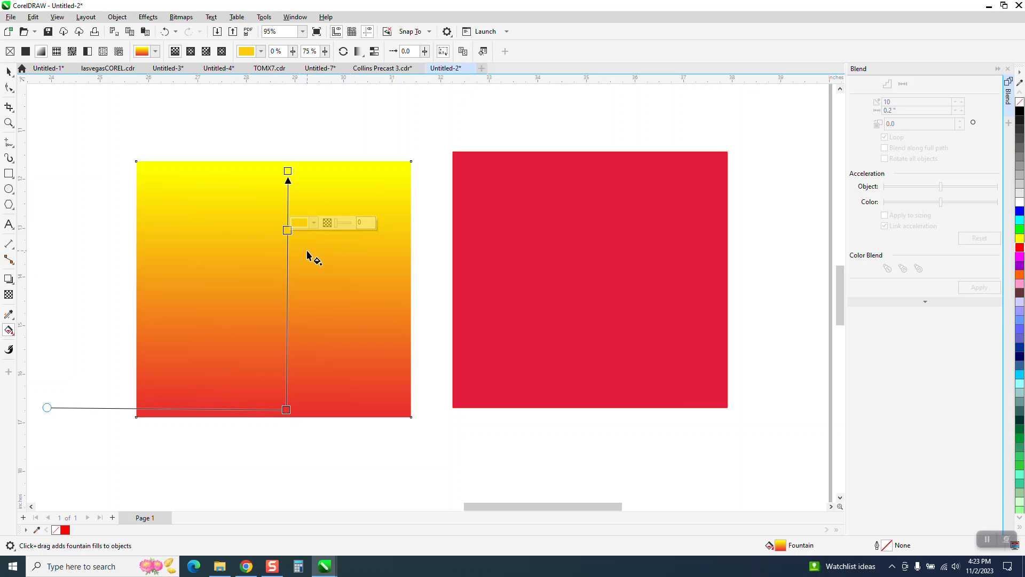
{"action": "left_click", "coordinate": [314, 224]}
{"action": "left_click", "coordinate": [392, 380]}
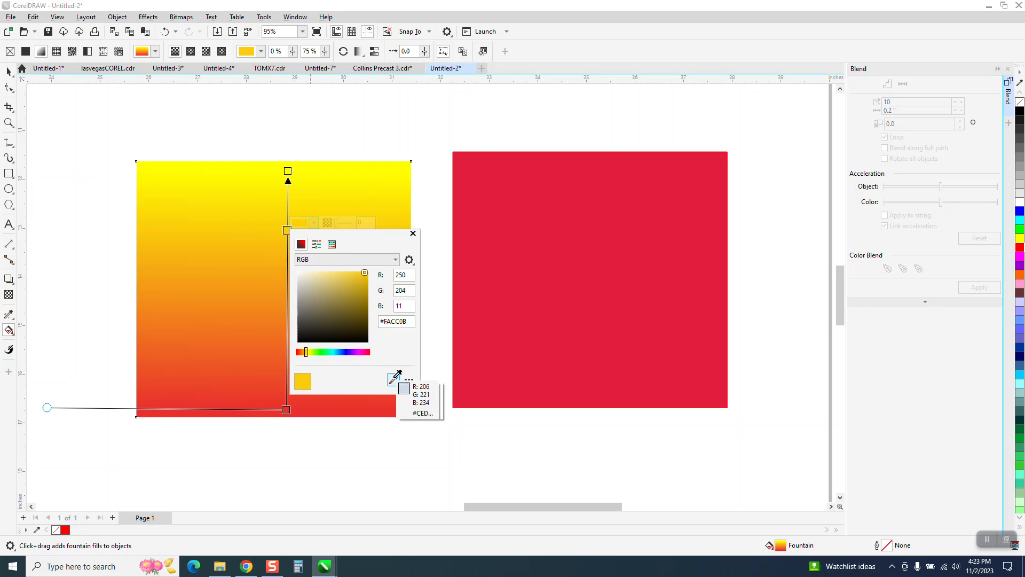
{"action": "left_click", "coordinate": [537, 335]}
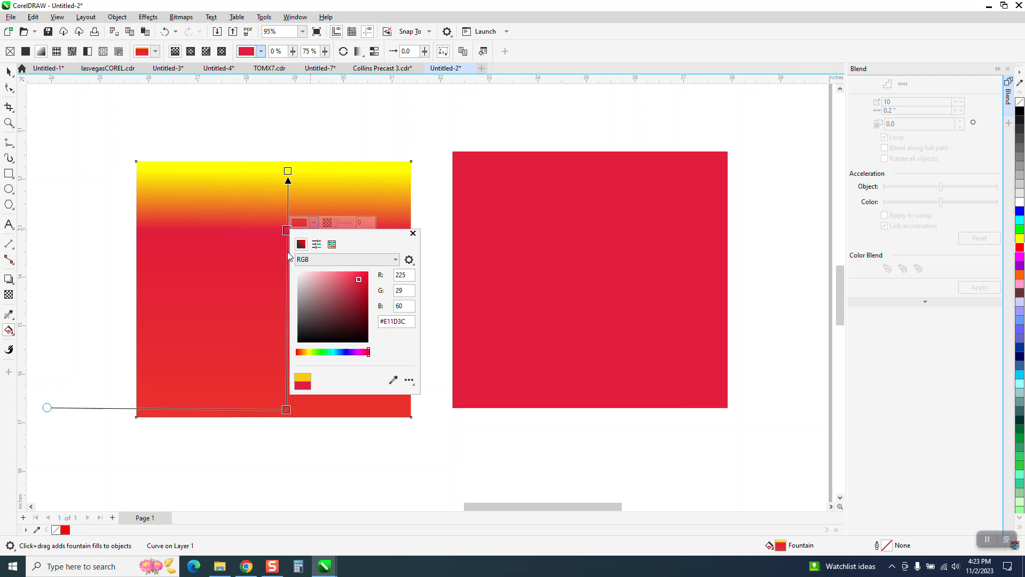
{"action": "left_click", "coordinate": [287, 268]}
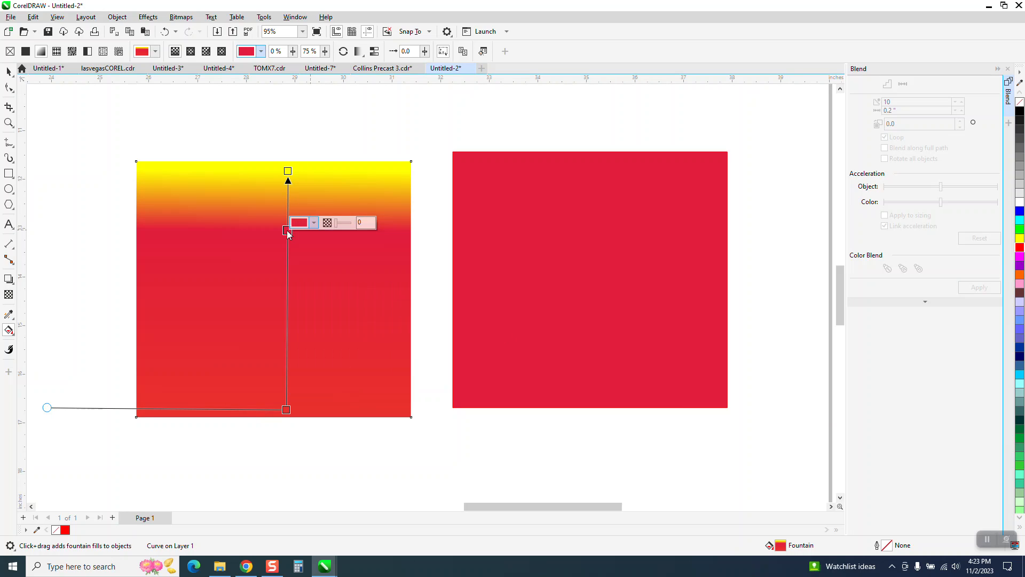
{"action": "left_click_drag", "start_coordinate": [288, 233], "coordinate": [287, 290]}
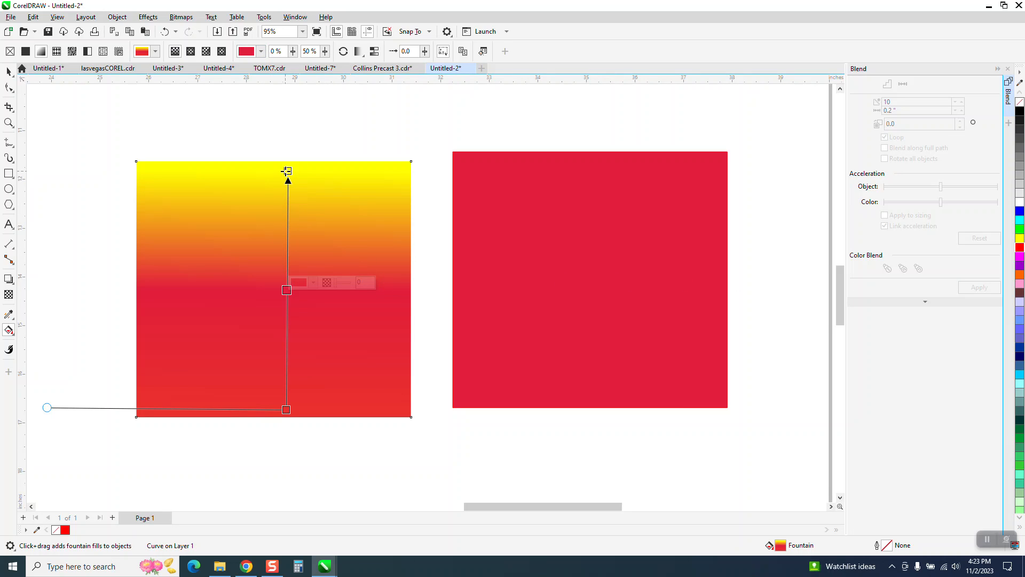
Step: Recolour the gradient's upper end node with crimson #E11D3C sampled from the neighbouring square, and make the middle node magenta
{"action": "left_click", "coordinate": [287, 171]}
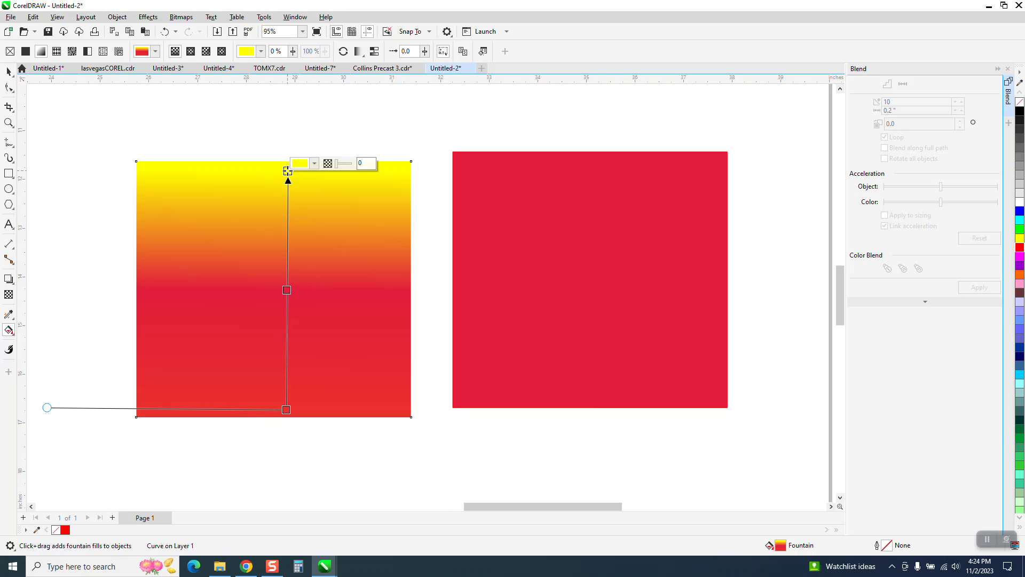
{"action": "left_click", "coordinate": [314, 163]}
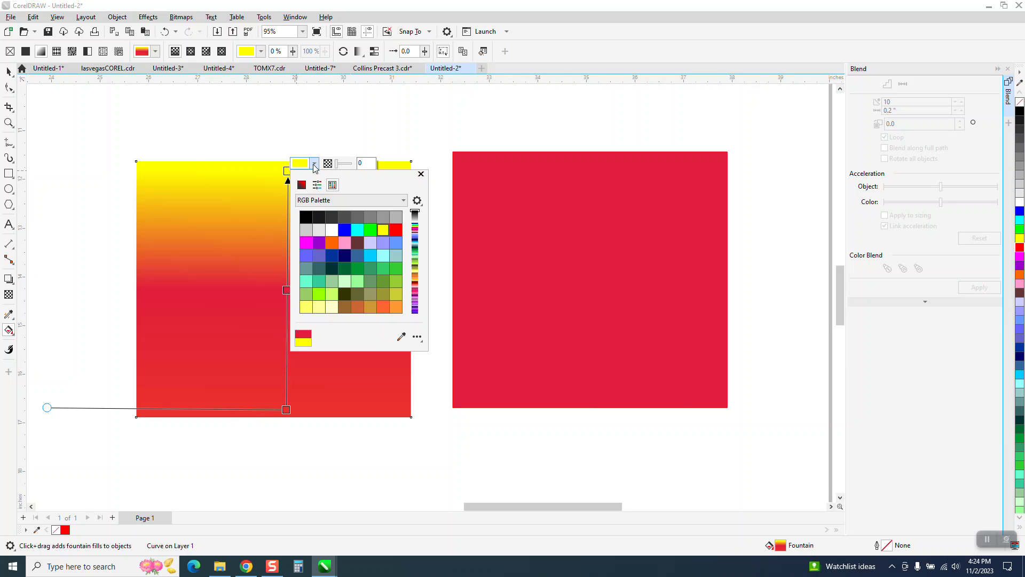
{"action": "left_click", "coordinate": [401, 337]}
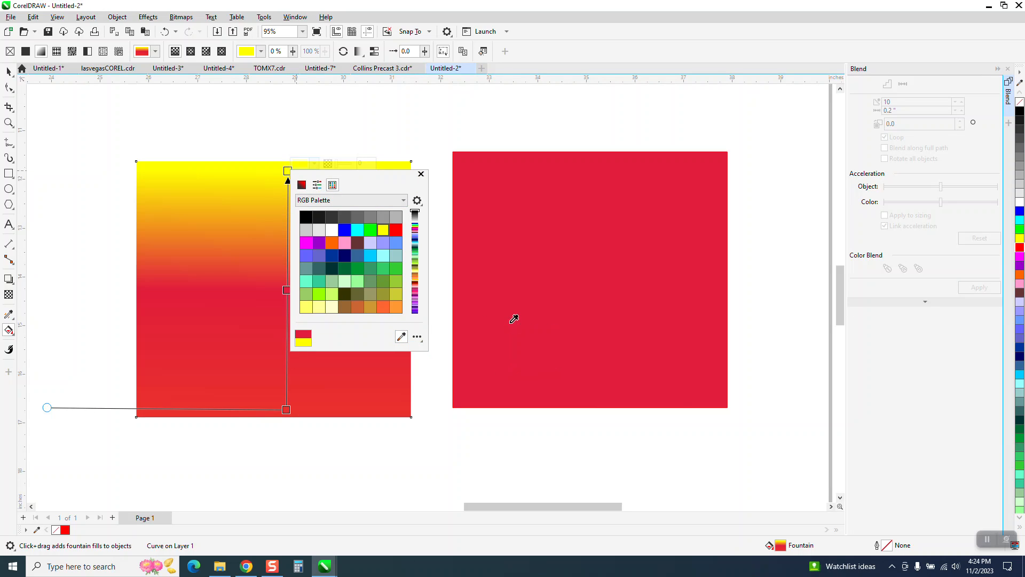
{"action": "left_click", "coordinate": [508, 322]}
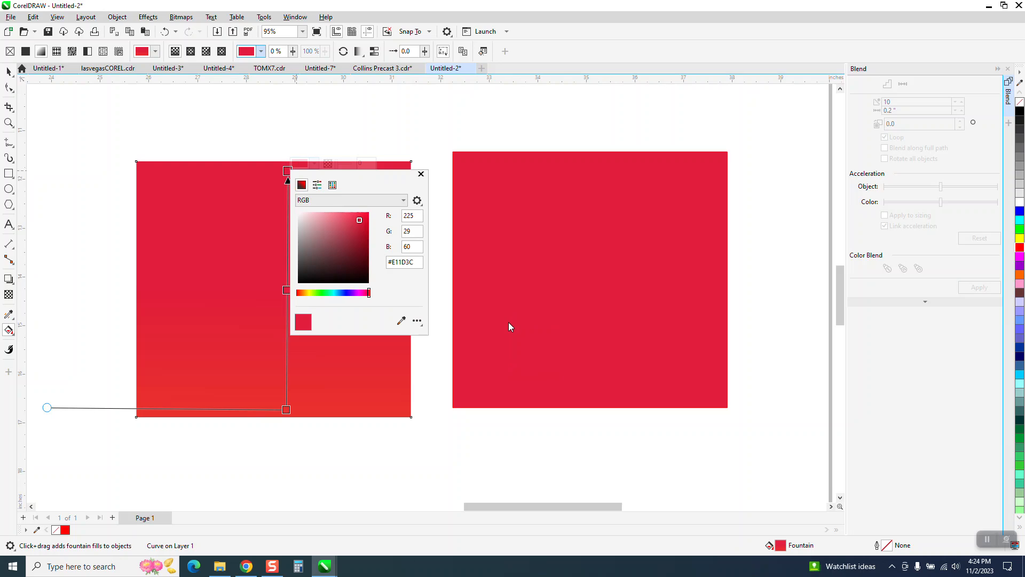
{"action": "left_click", "coordinate": [286, 291]}
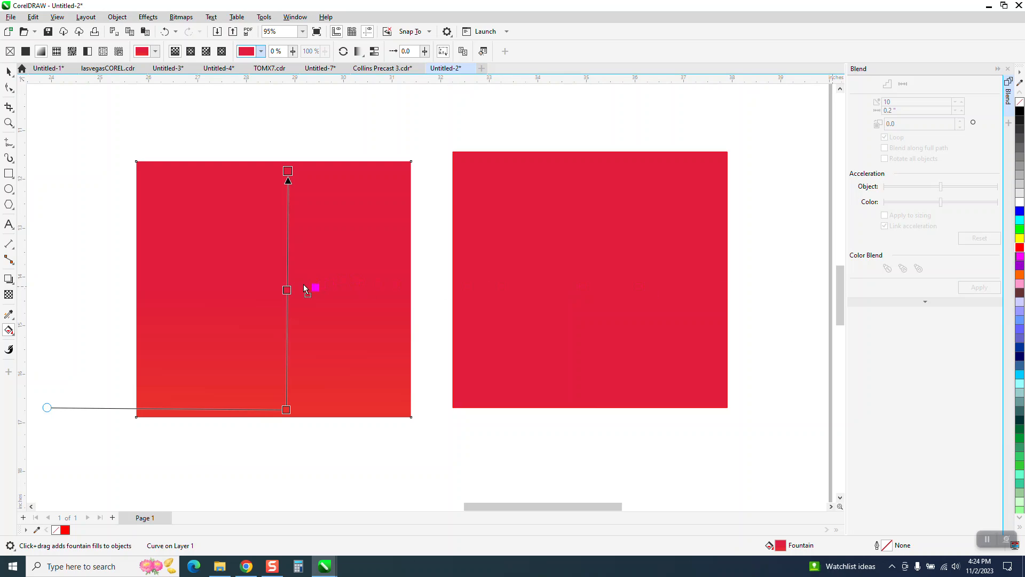
{"action": "left_click_drag", "start_coordinate": [293, 292], "coordinate": [287, 290]}
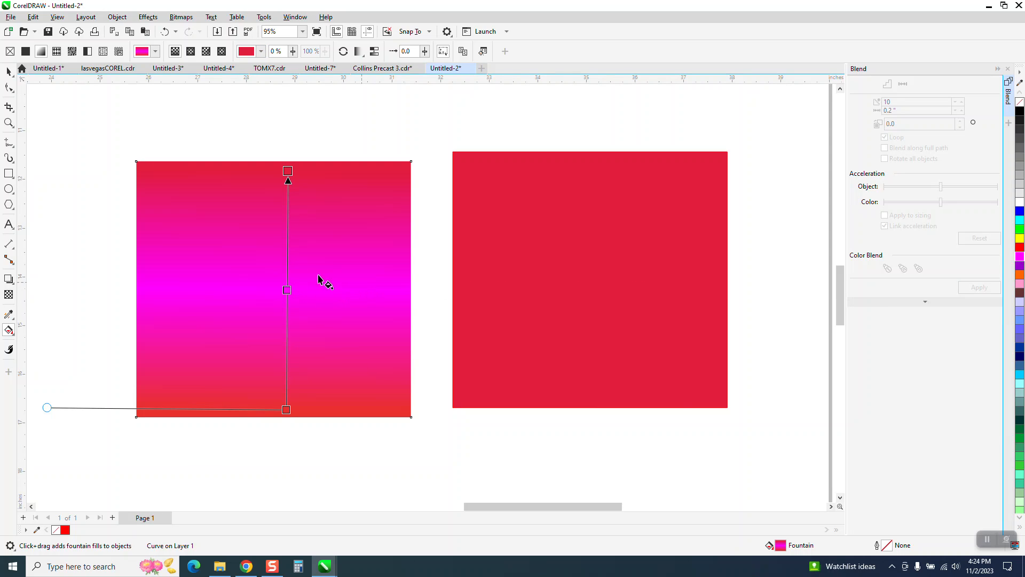
Step: Add a colour node at 63% along the gradient and recolour it with crimson #E11D3C sampled from the neighbouring square
{"action": "double_click", "coordinate": [288, 258]}
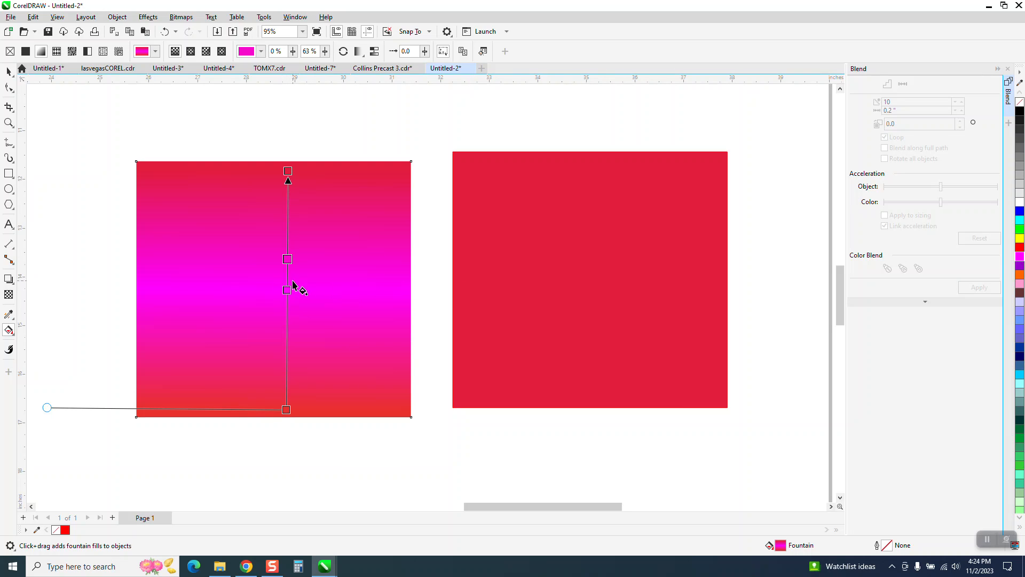
{"action": "left_click", "coordinate": [13, 334]}
{"action": "left_click", "coordinate": [58, 330]}
{"action": "left_click", "coordinate": [288, 260]}
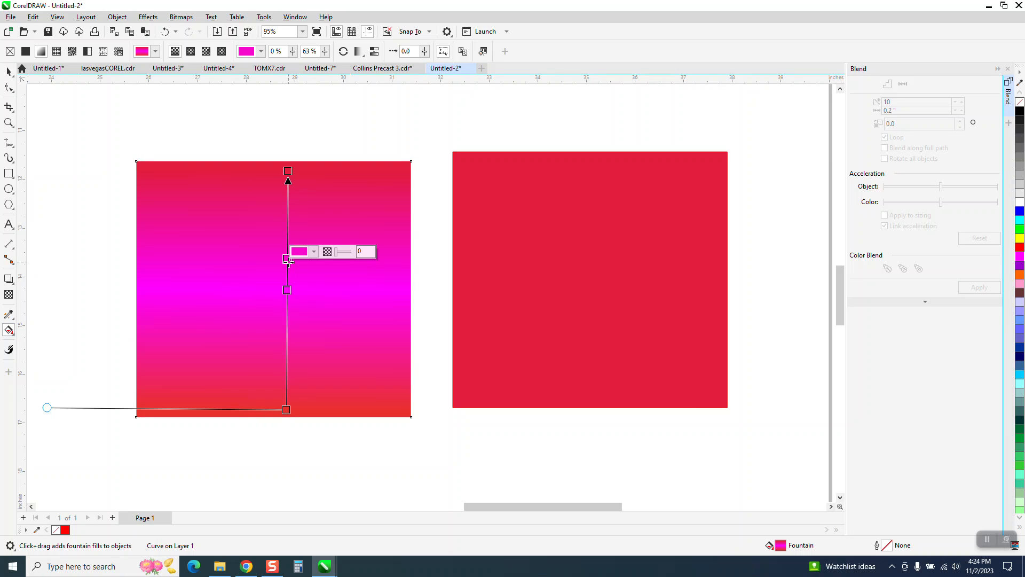
{"action": "left_click", "coordinate": [313, 252]}
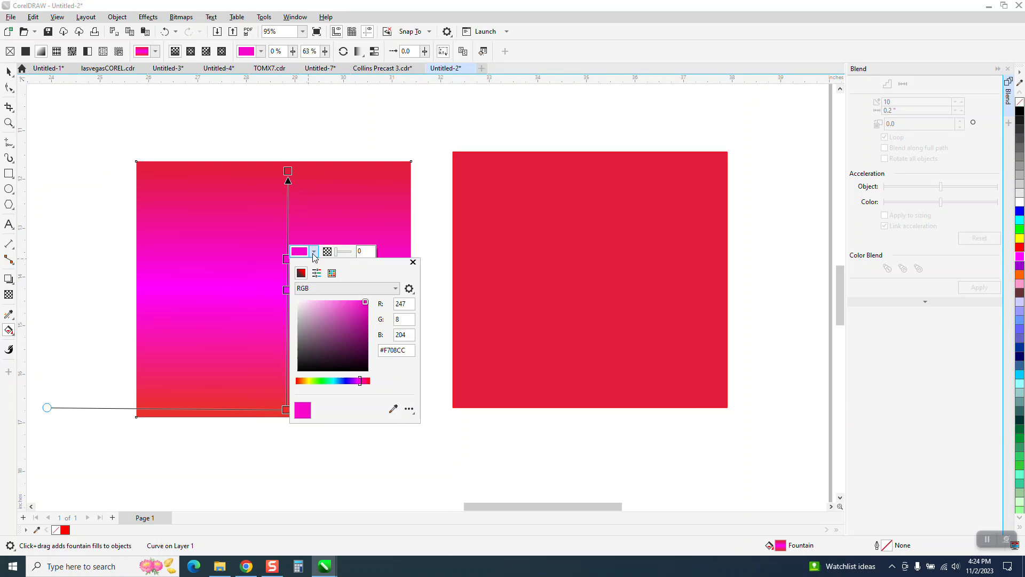
{"action": "left_click", "coordinate": [394, 409]}
{"action": "left_click", "coordinate": [530, 316]}
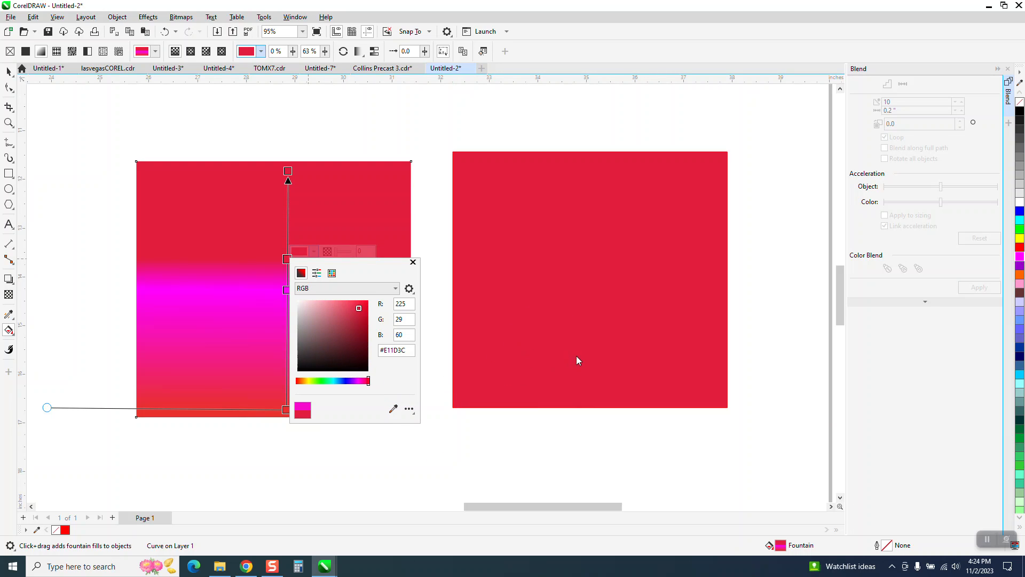
{"action": "left_click", "coordinate": [285, 257]}
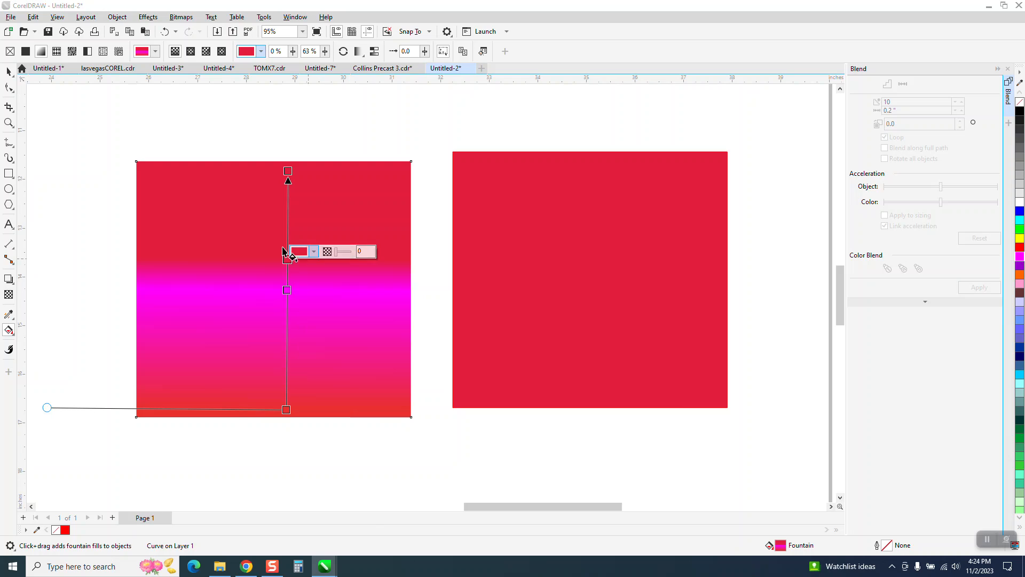
Step: Spread the gradient's inner nodes by moving the crimson one towards the upper end and the magenta one down to 30%
{"action": "left_click_drag", "start_coordinate": [287, 260], "coordinate": [287, 235]}
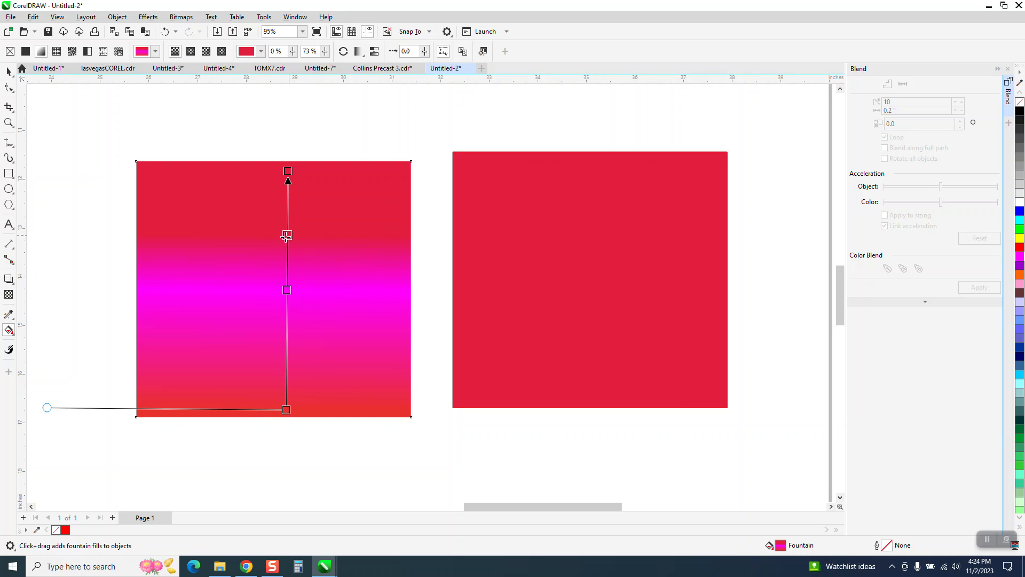
{"action": "left_click_drag", "start_coordinate": [287, 290], "coordinate": [288, 337]}
{"action": "left_click_drag", "start_coordinate": [286, 261], "coordinate": [285, 240]}
{"action": "left_click", "coordinate": [7, 71]}
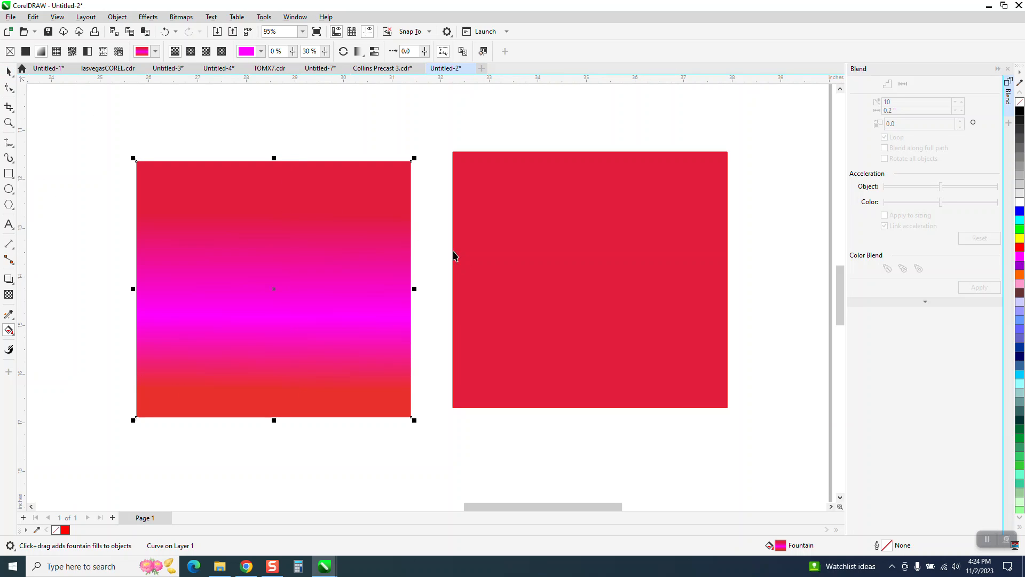
Step: Apply a 2 by 2 mesh fill to the solid crimson square and colour its centre node magenta
{"action": "left_click", "coordinate": [528, 275]}
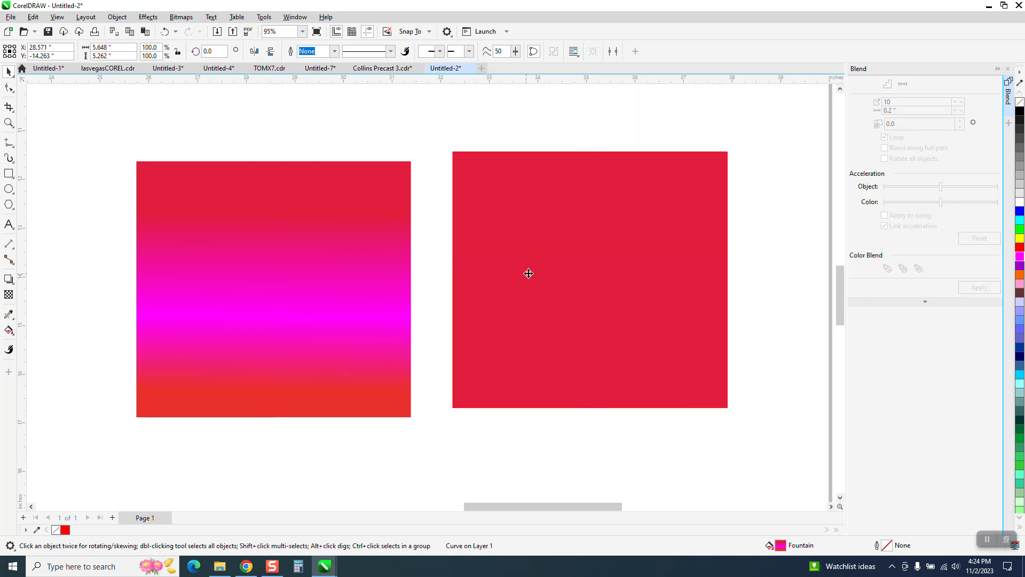
{"action": "left_click", "coordinate": [15, 337]}
{"action": "left_click", "coordinate": [42, 357]}
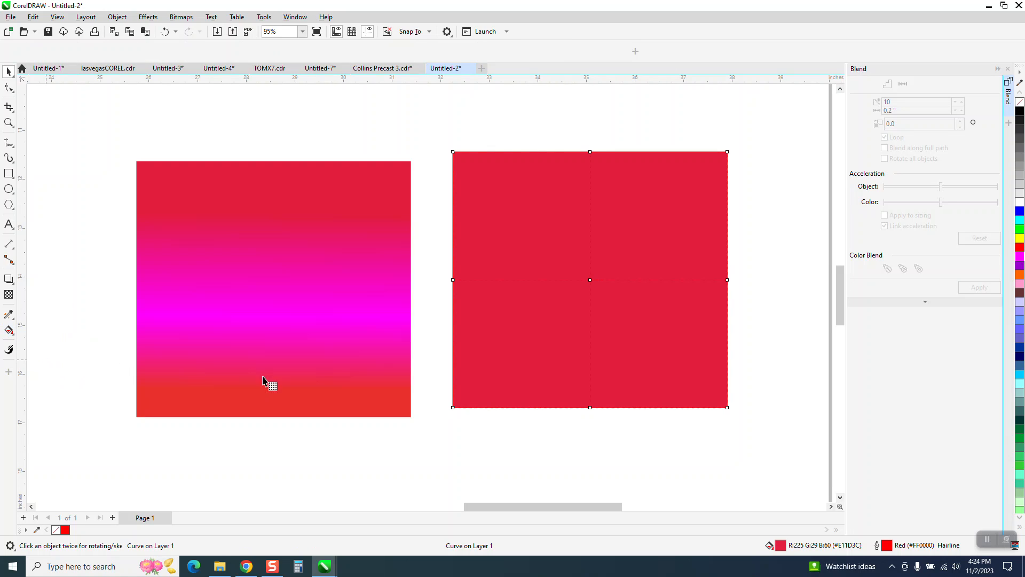
{"action": "left_click", "coordinate": [591, 280]}
{"action": "left_click_drag", "start_coordinate": [1019, 256], "coordinate": [691, 199]}
Step: Stretch the centre mesh node's diagonal handle towards the square's lower-left corner to extend the magenta area
{"action": "left_click_drag", "start_coordinate": [554, 311], "coordinate": [502, 363]}
{"action": "left_click", "coordinate": [590, 281]}
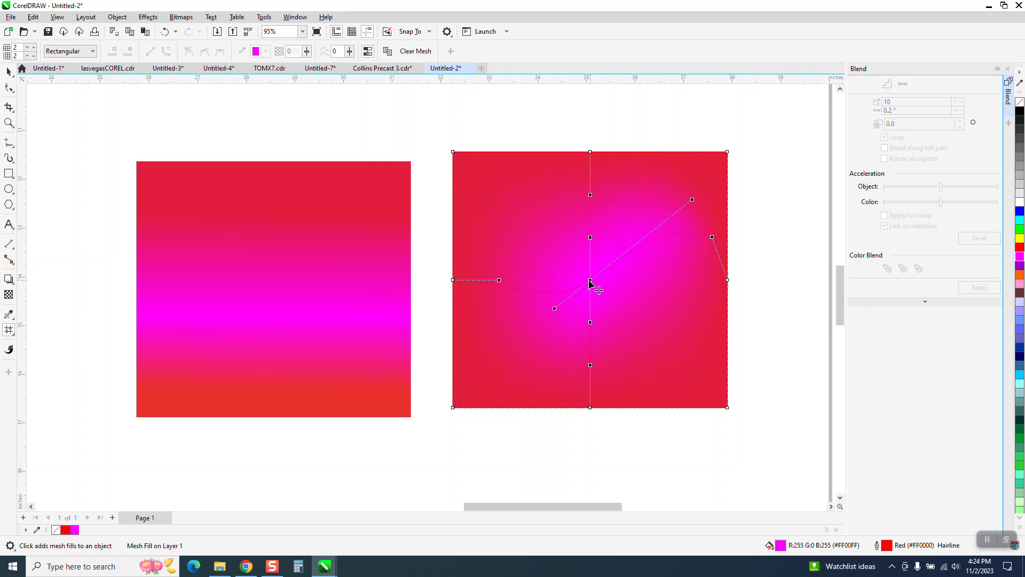
{"action": "left_click_drag", "start_coordinate": [556, 308], "coordinate": [536, 324]}
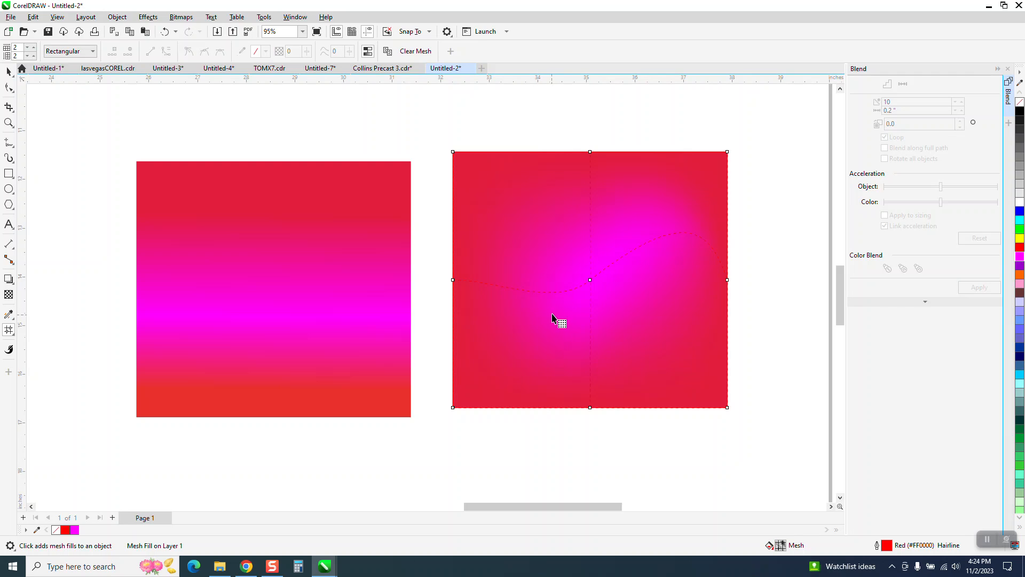
{"action": "left_click", "coordinate": [597, 292]}
{"action": "left_click", "coordinate": [591, 279]}
{"action": "left_click", "coordinate": [594, 289]}
{"action": "left_click", "coordinate": [591, 279]}
{"action": "left_click_drag", "start_coordinate": [556, 310], "coordinate": [500, 366]}
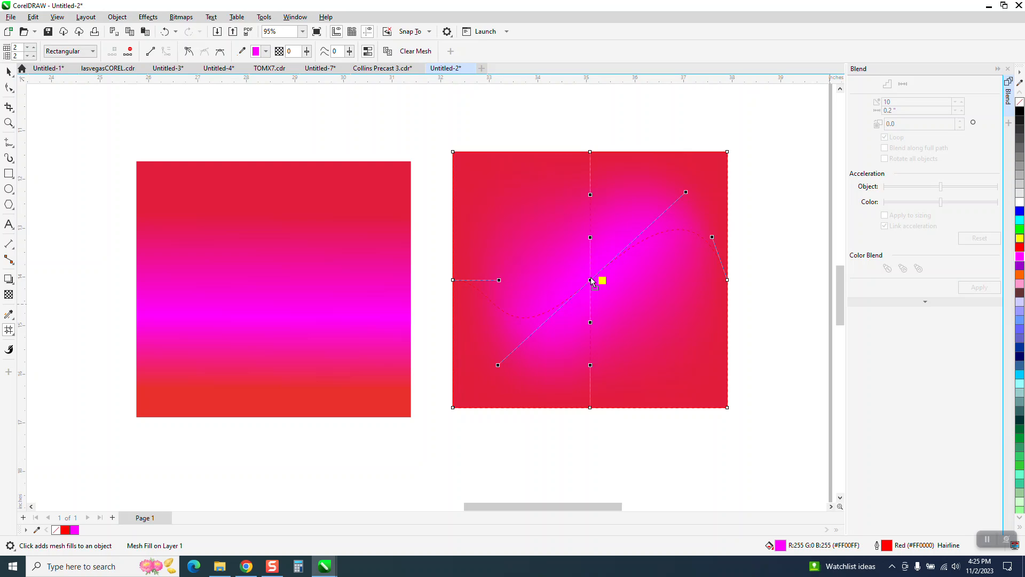
Step: Colour the square's upper-right mesh patch yellow and swing the centre node's upper-right handle down to the lower right
{"action": "left_click_drag", "start_coordinate": [592, 279], "coordinate": [592, 280]}
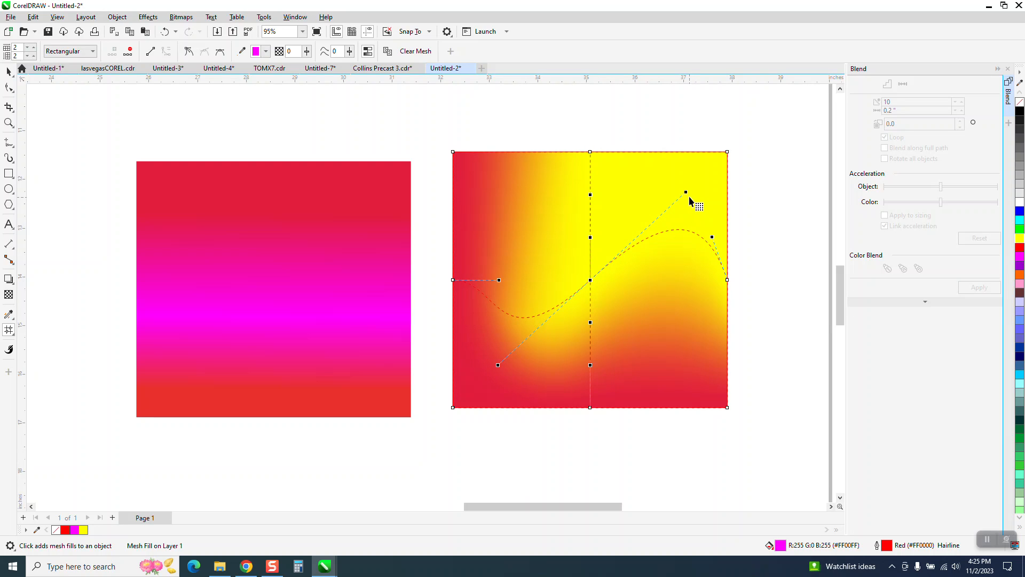
{"action": "mouse_move", "coordinate": [688, 194]}
{"action": "left_mouse_down"}
{"action": "mouse_move", "coordinate": [686, 266]}
{"action": "mouse_move", "coordinate": [687, 205]}
{"action": "left_mouse_up"}
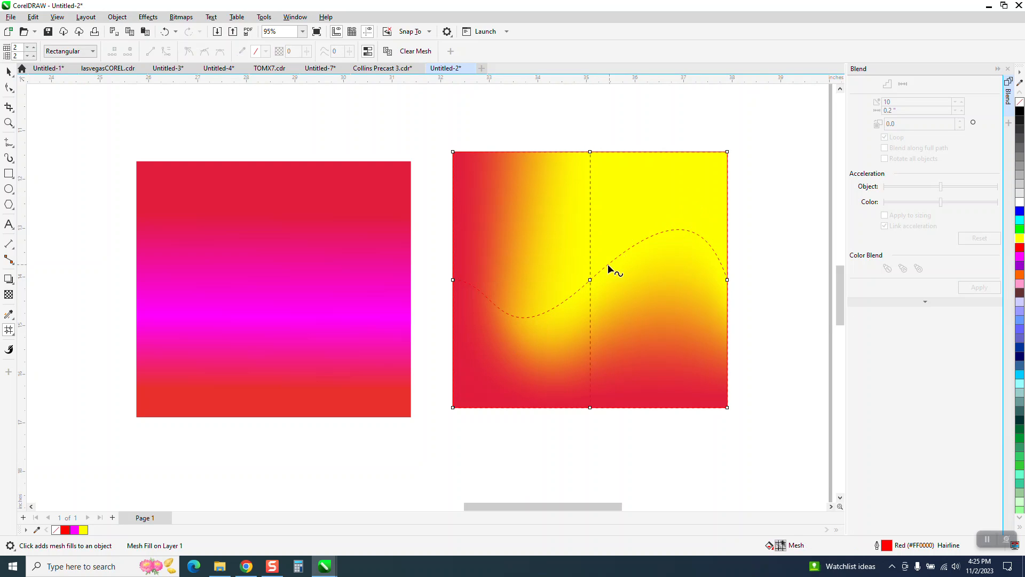
{"action": "left_click", "coordinate": [590, 279]}
{"action": "left_click_drag", "start_coordinate": [686, 194], "coordinate": [656, 342]}
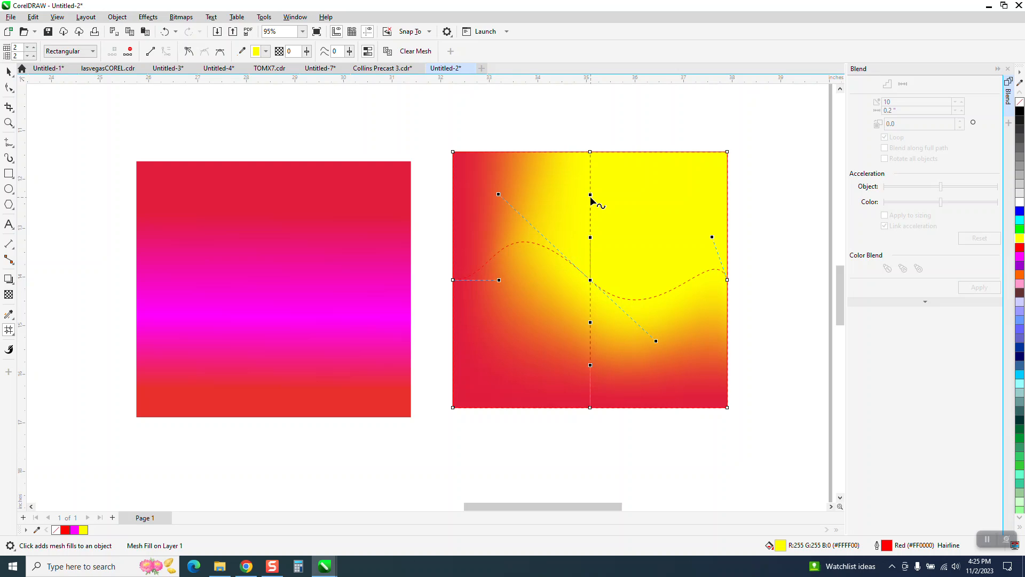
Step: Bend the upper part of the vertical mesh line towards the square's left edge and colour the upper-left patch blue
{"action": "left_click_drag", "start_coordinate": [590, 195], "coordinate": [569, 196]}
{"action": "left_click_drag", "start_coordinate": [508, 196], "coordinate": [482, 196]}
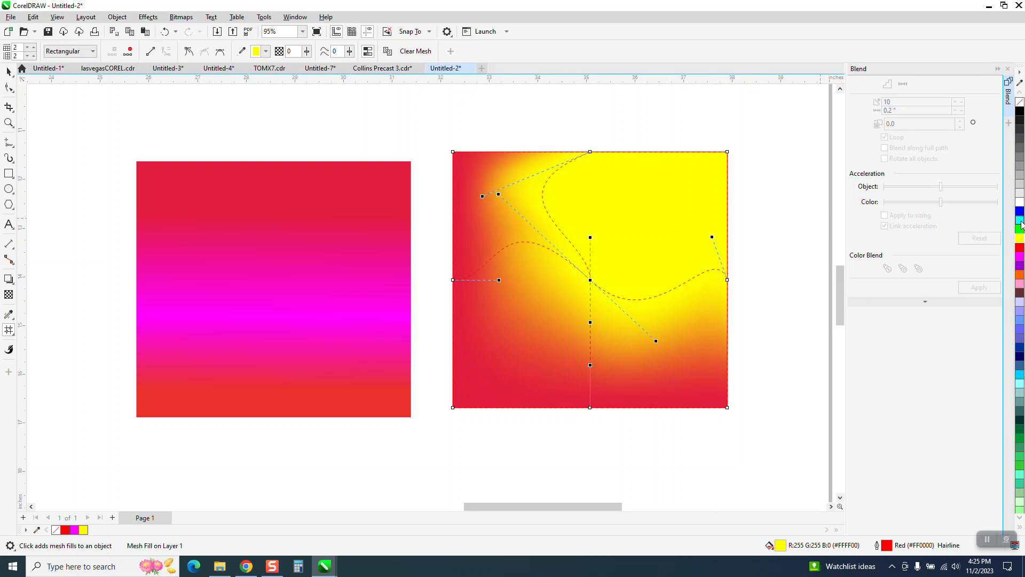
{"action": "left_click_drag", "start_coordinate": [1019, 212], "coordinate": [499, 198]}
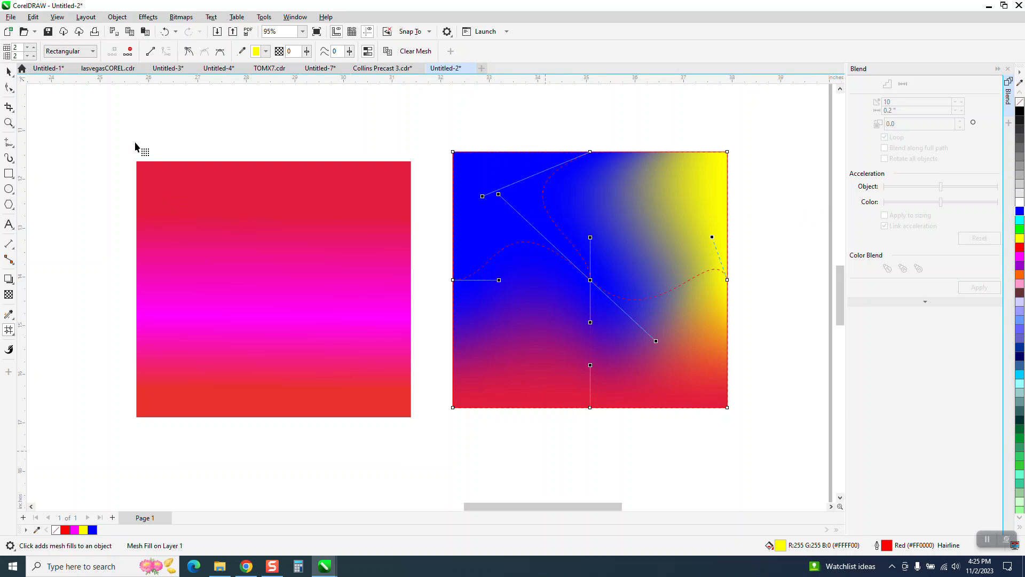
{"action": "left_click", "coordinate": [8, 72]}
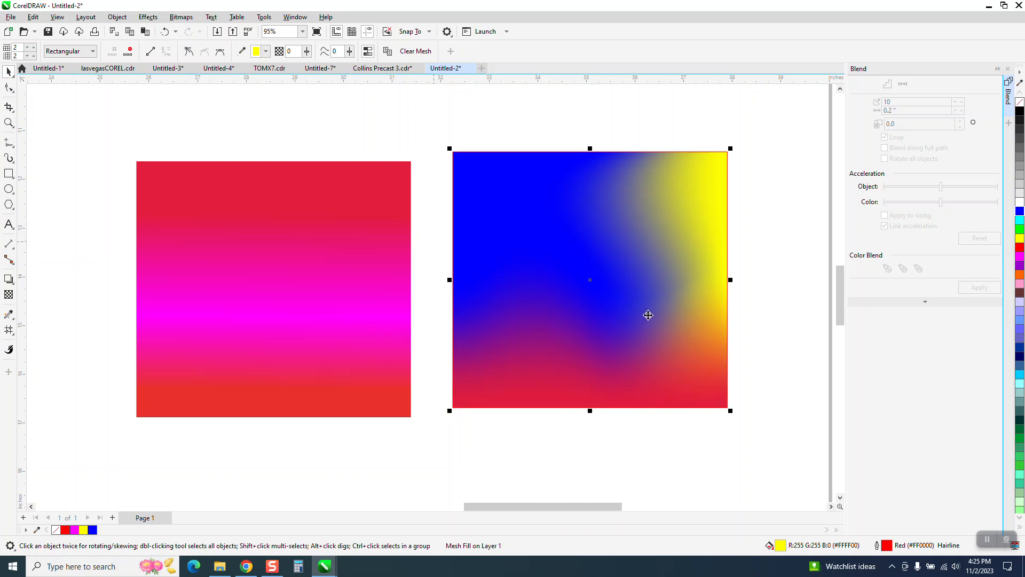
{"action": "scroll", "coordinate": [632, 369], "scroll_direction": "down", "scroll_amount": 1}
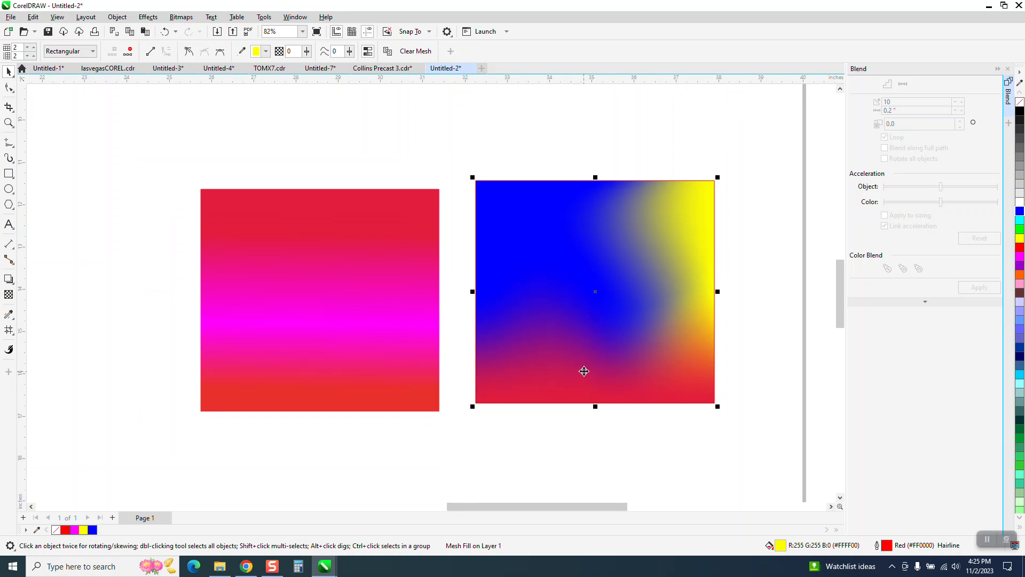